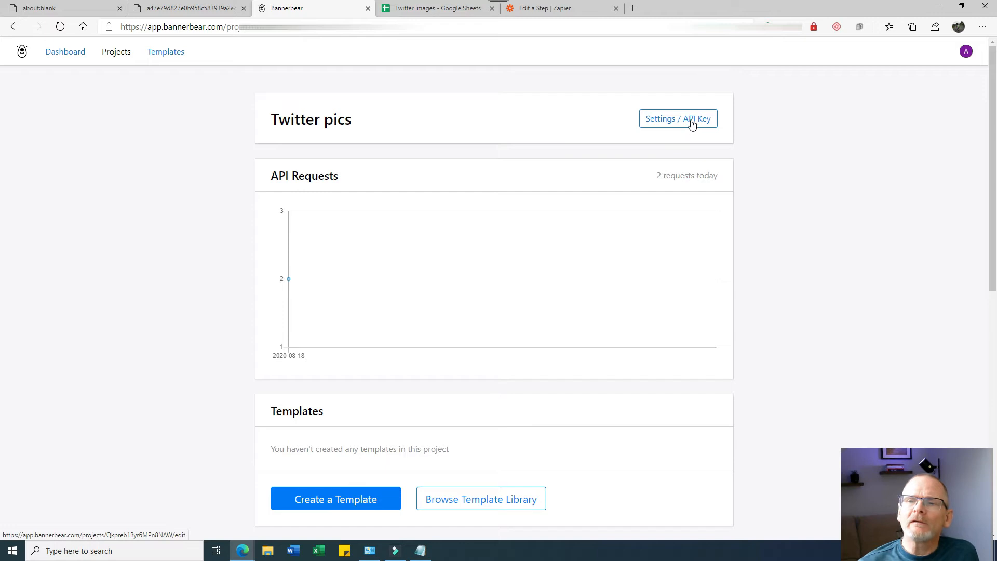
# - Save the Twitter pics project's settings from its Settings / API Key page
pyautogui.click(692, 122)
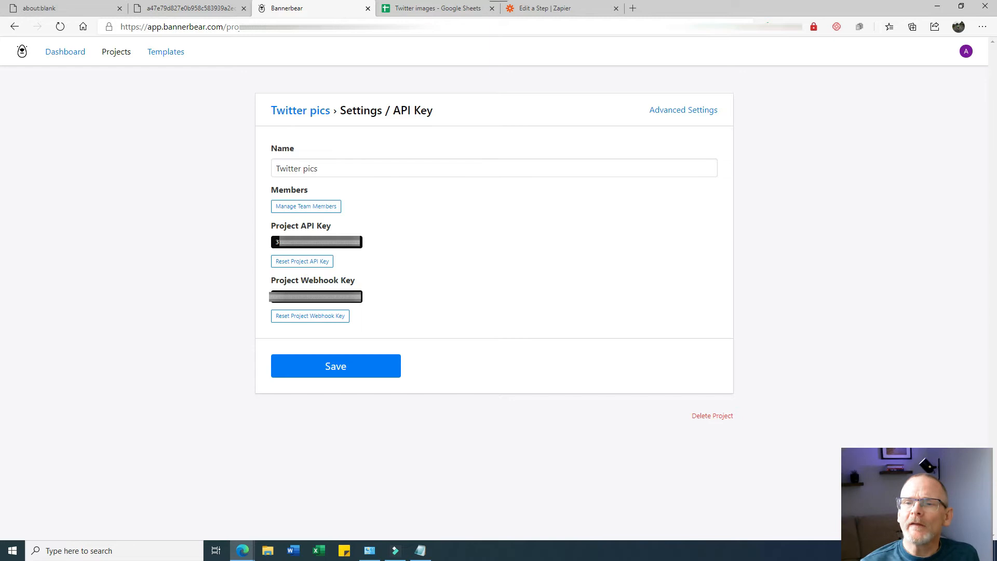
pyautogui.click(369, 364)
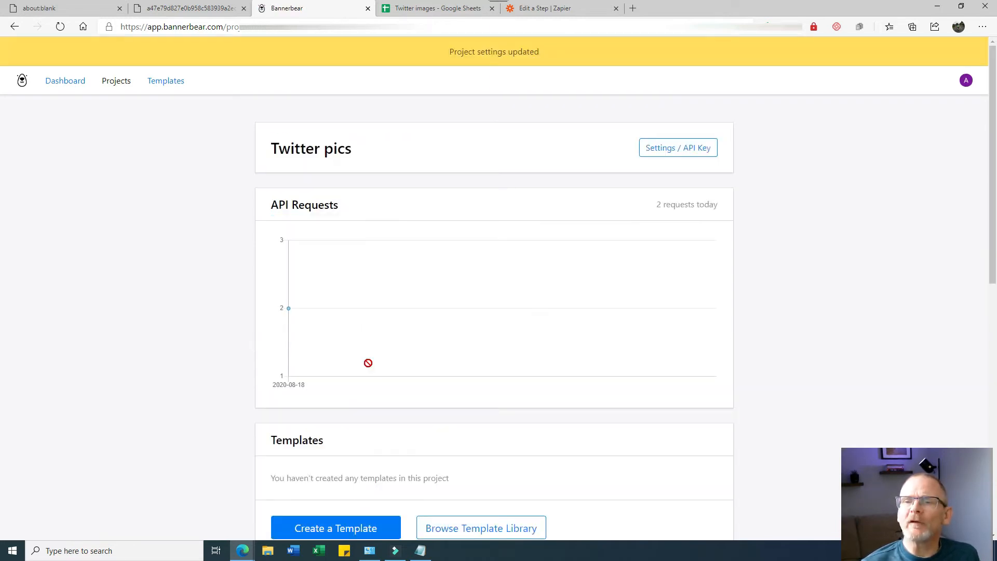
pyautogui.scroll(-3, 383, 385)
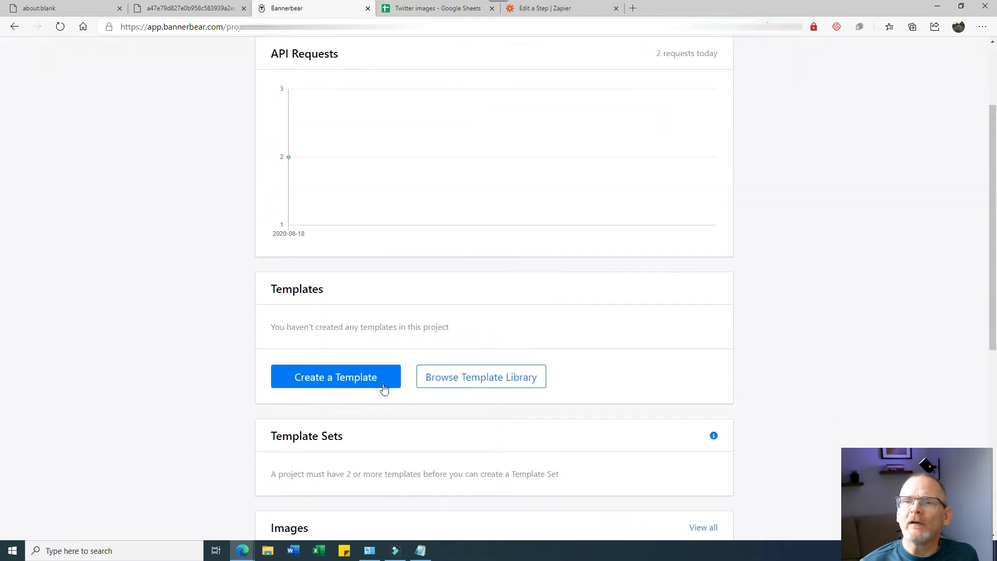
# - Add the Twitter Bubble Square library template to the Twitter pics project, then bring up the Twitter images sheet
pyautogui.click(485, 380)
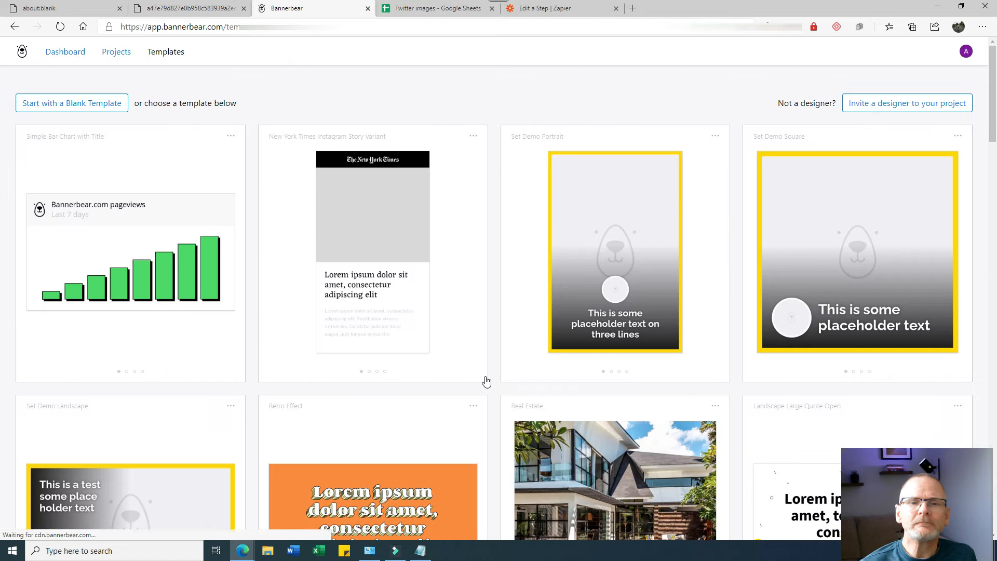
pyautogui.scroll(-20, 216, 346)
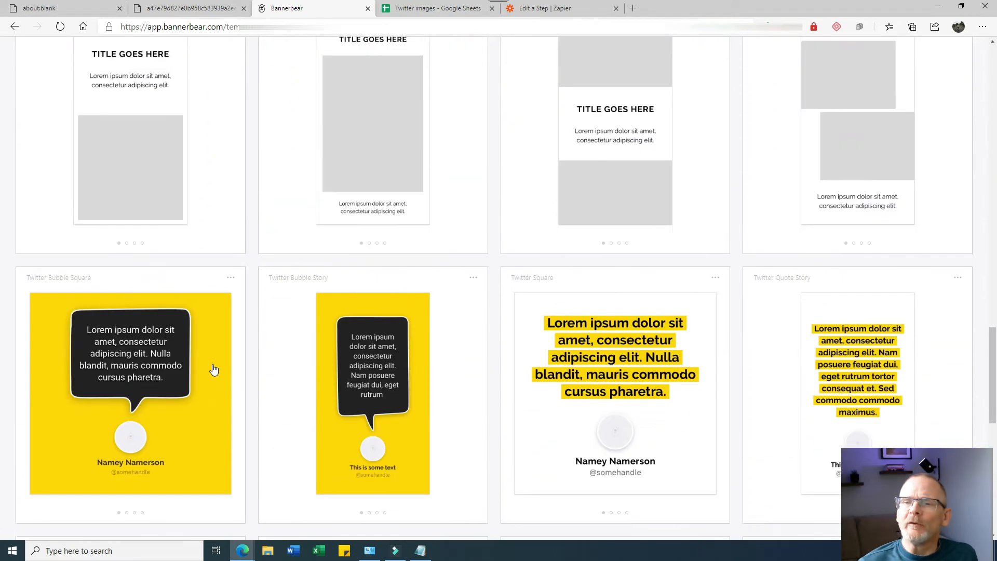
pyautogui.click(146, 333)
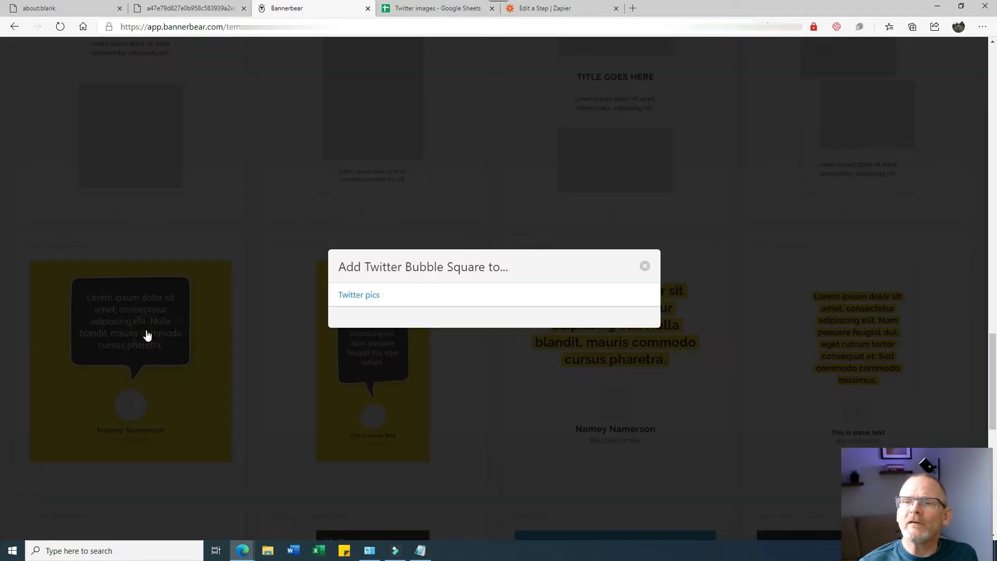
pyautogui.click(348, 296)
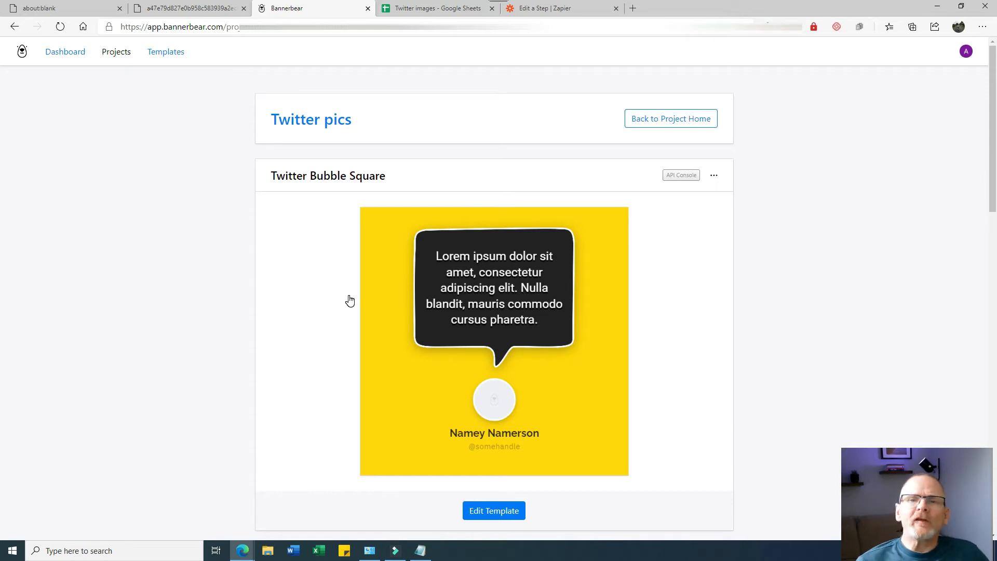
pyautogui.click(405, 10)
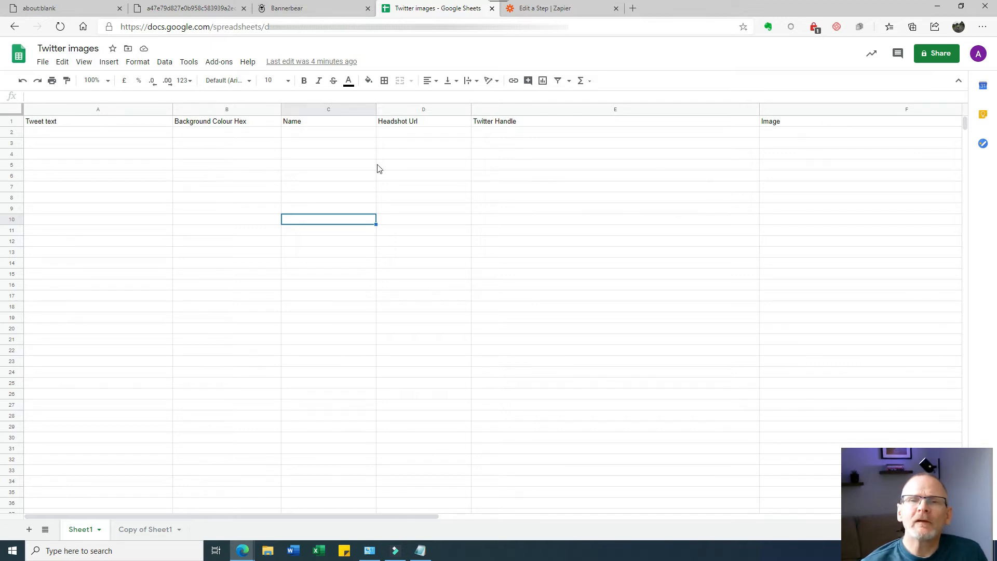
# - Enter the sample tweet text in A2 and background colour #af34de in B2
pyautogui.click(124, 134)
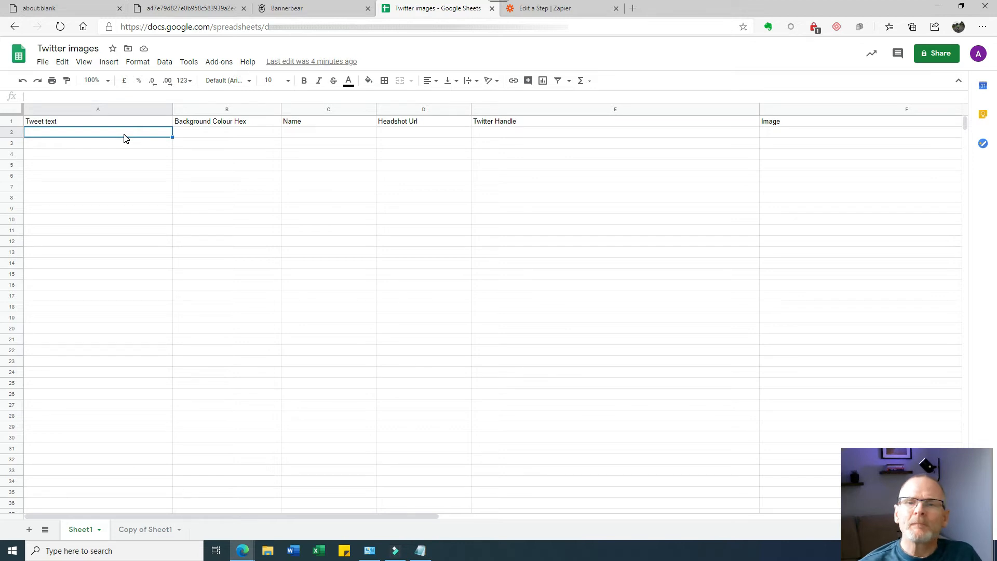
pyautogui.write('Bannerbear helps')
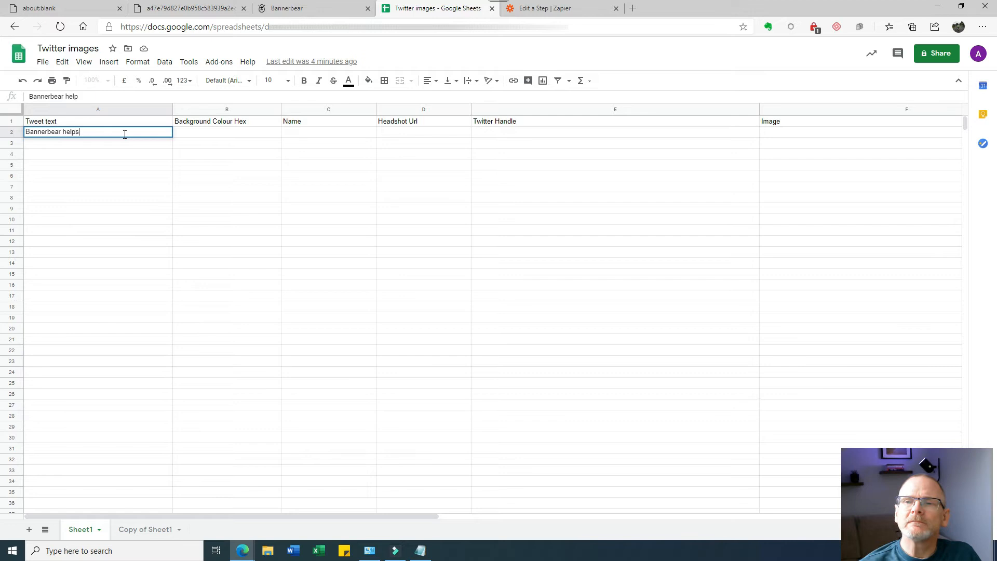
pyautogui.write(' crfeate new images')
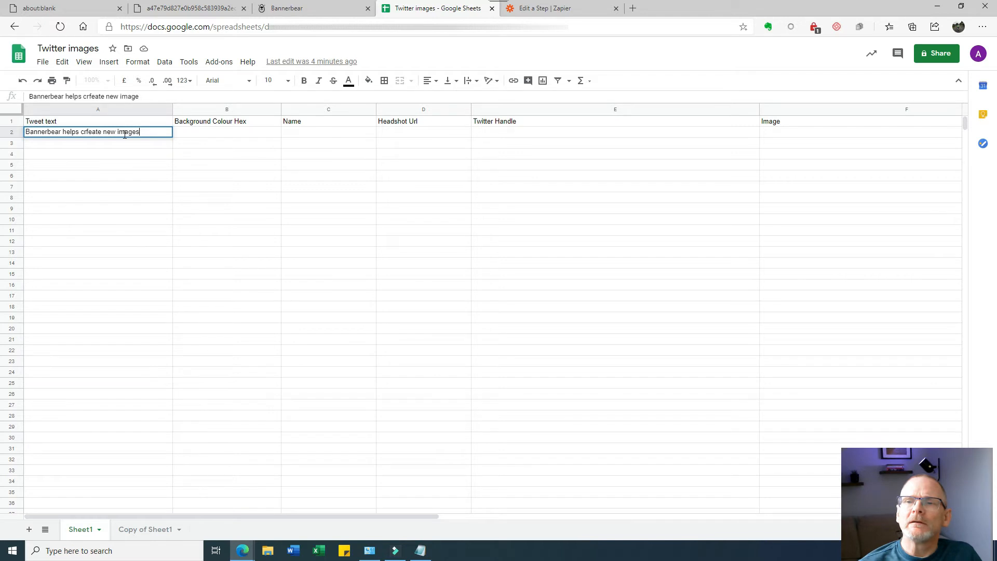
pyautogui.press('Tab')
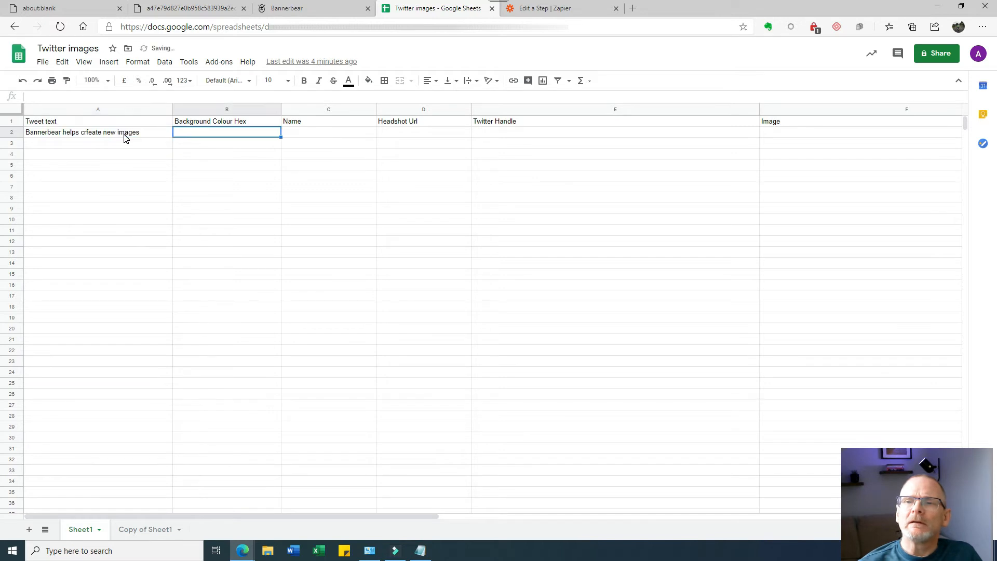
pyautogui.write('#')
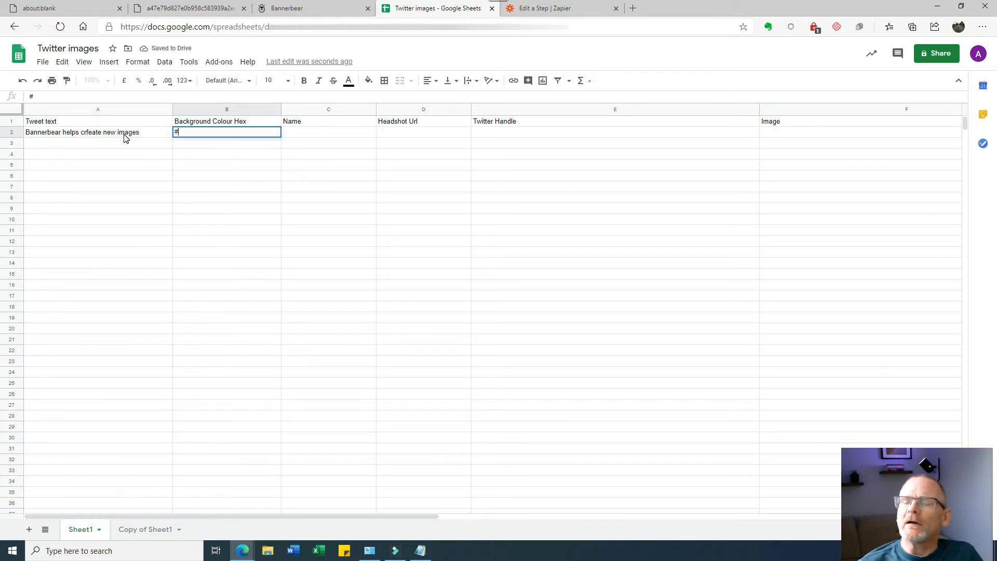
pyautogui.write('af34de')
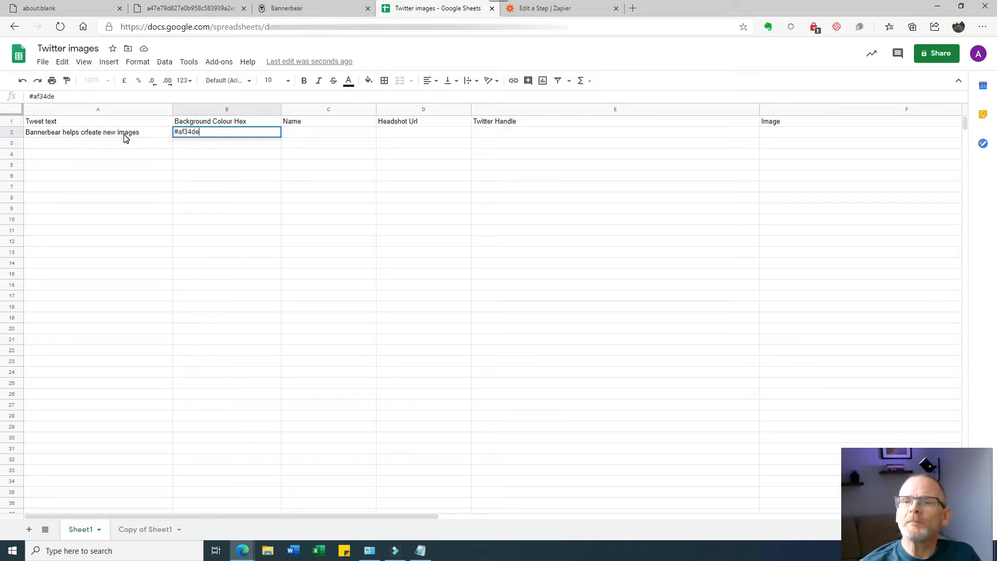
pyautogui.click(308, 133)
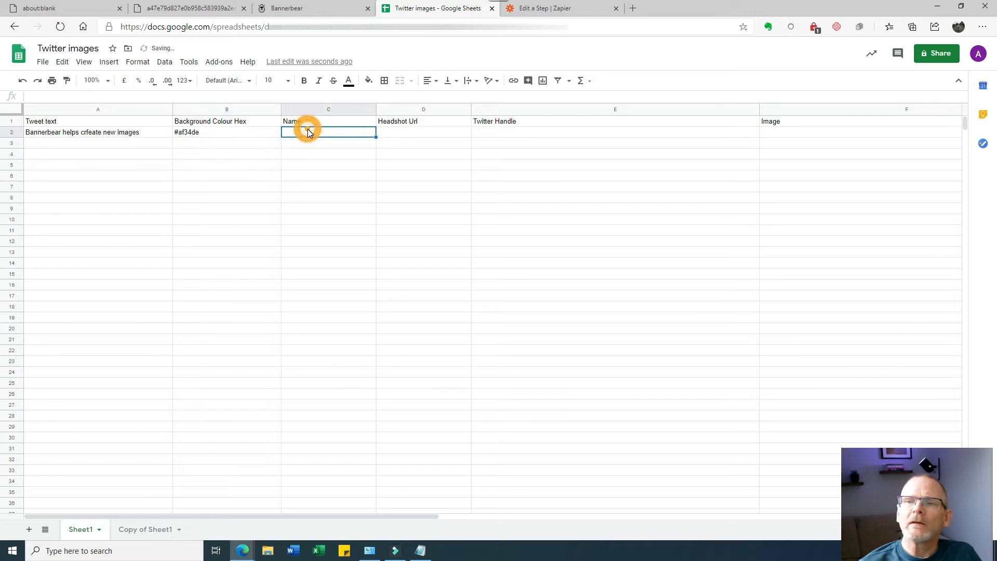
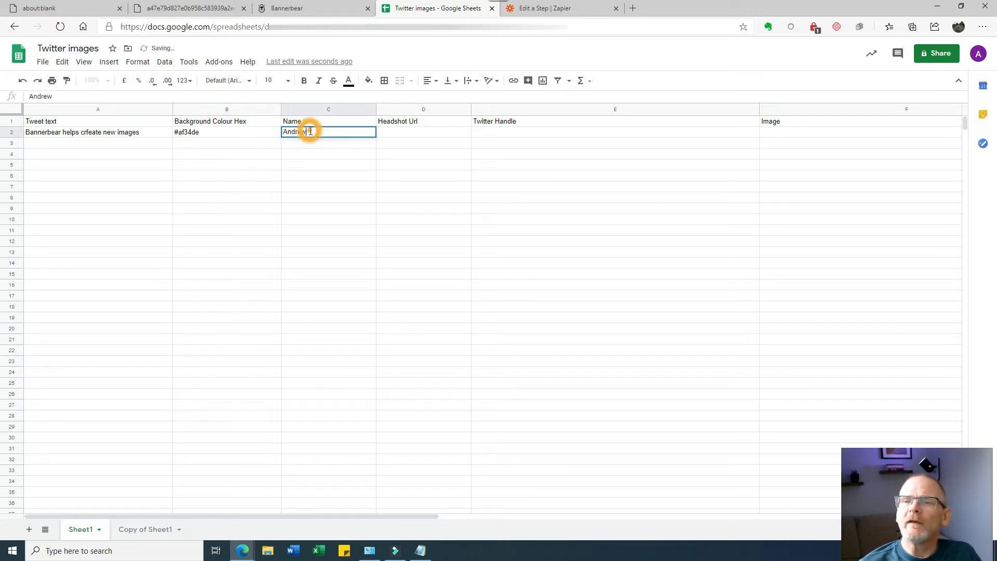
# - Fill C2–E2 with the person's name, the pasted headshot URL and their Twitter handle
pyautogui.press('Tab')
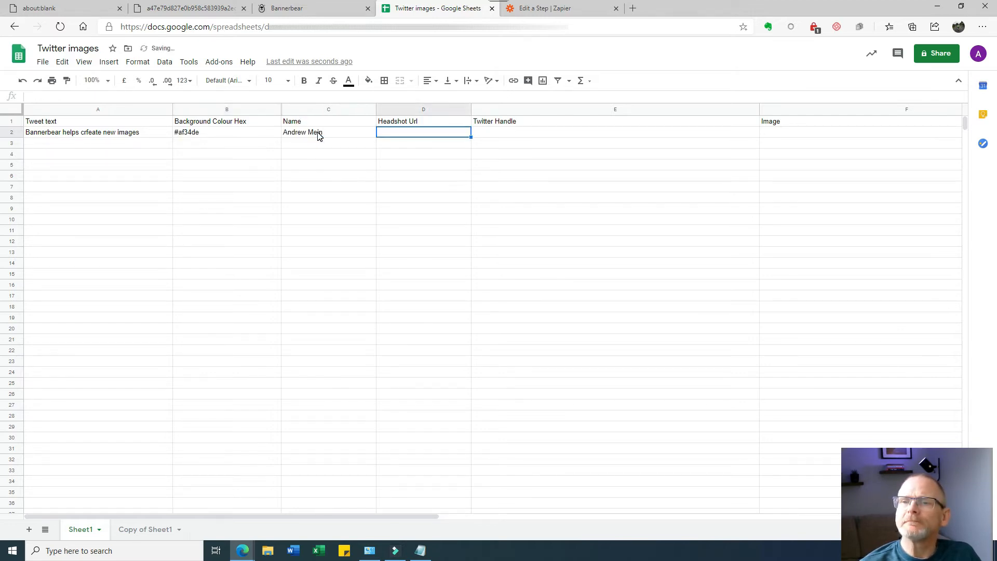
pyautogui.rightClick(390, 134)
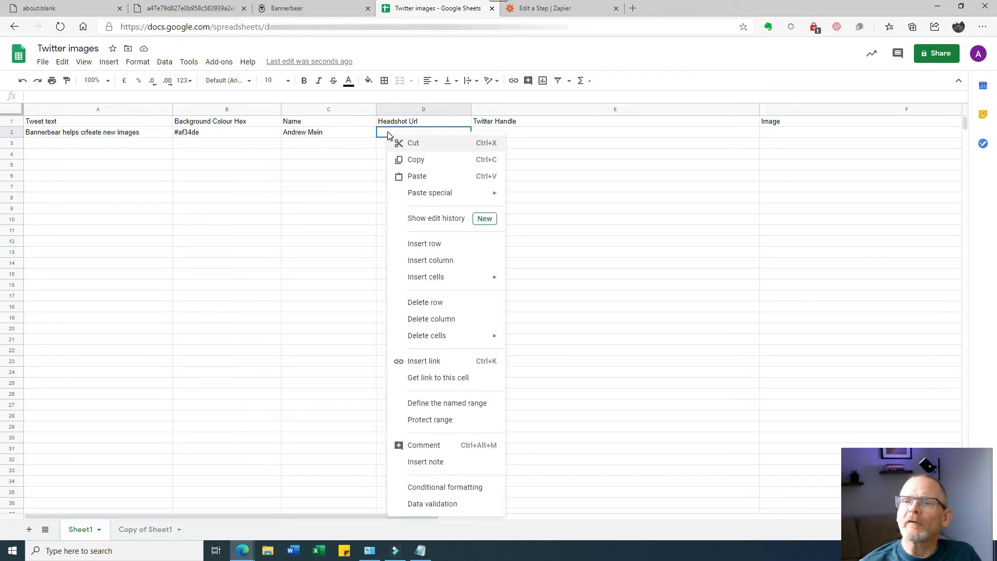
pyautogui.click(406, 175)
pyautogui.click(590, 133)
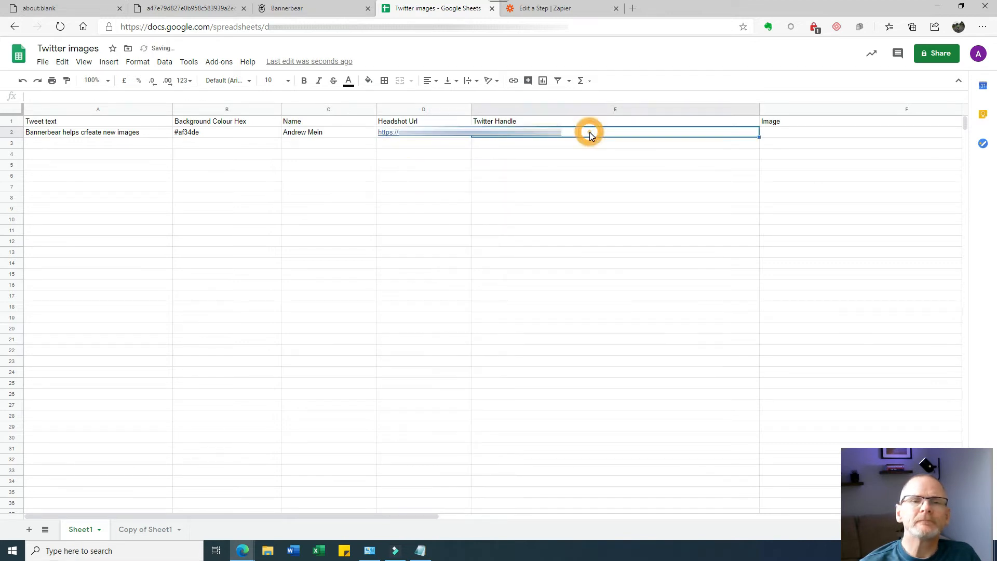
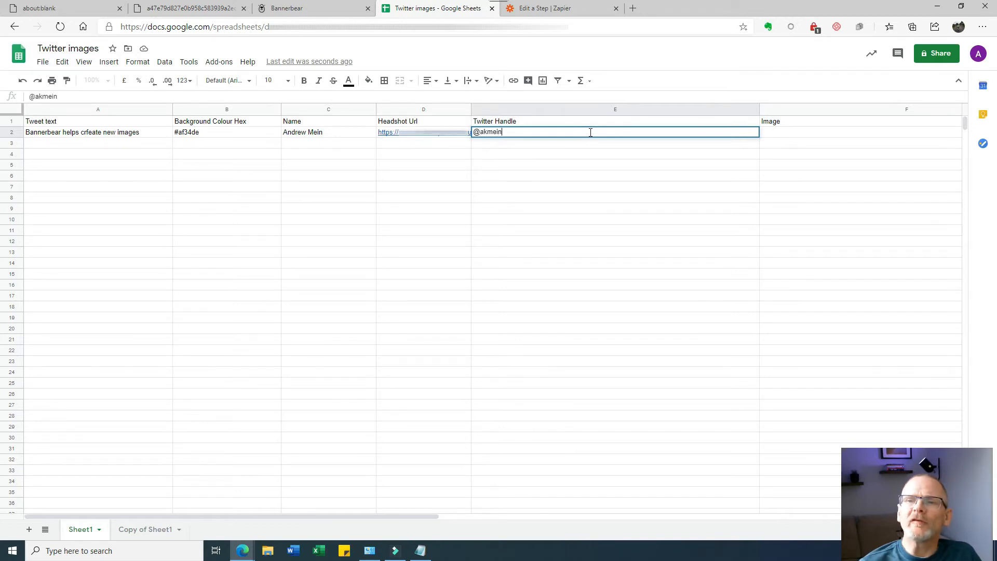
pyautogui.click(607, 156)
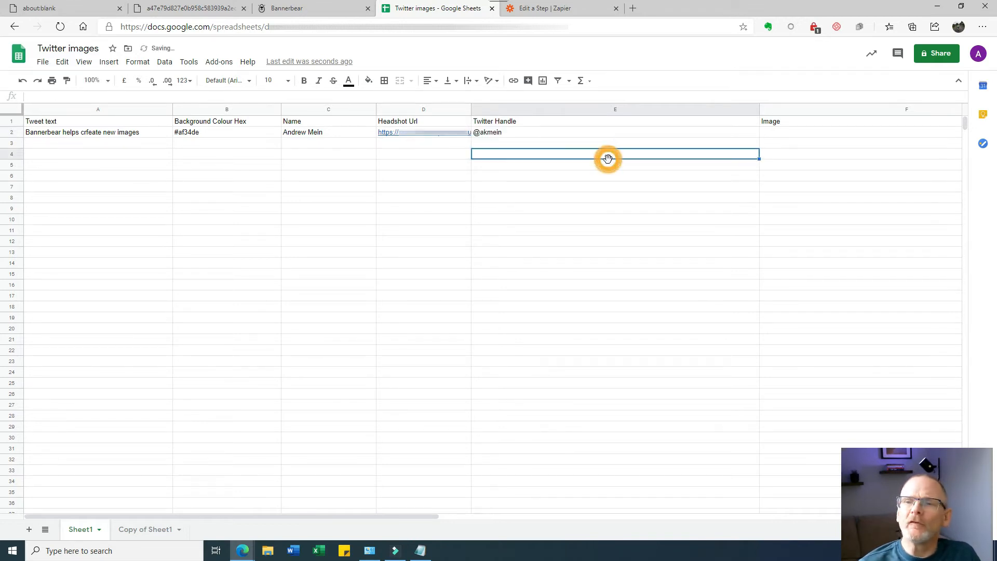
pyautogui.click(536, 10)
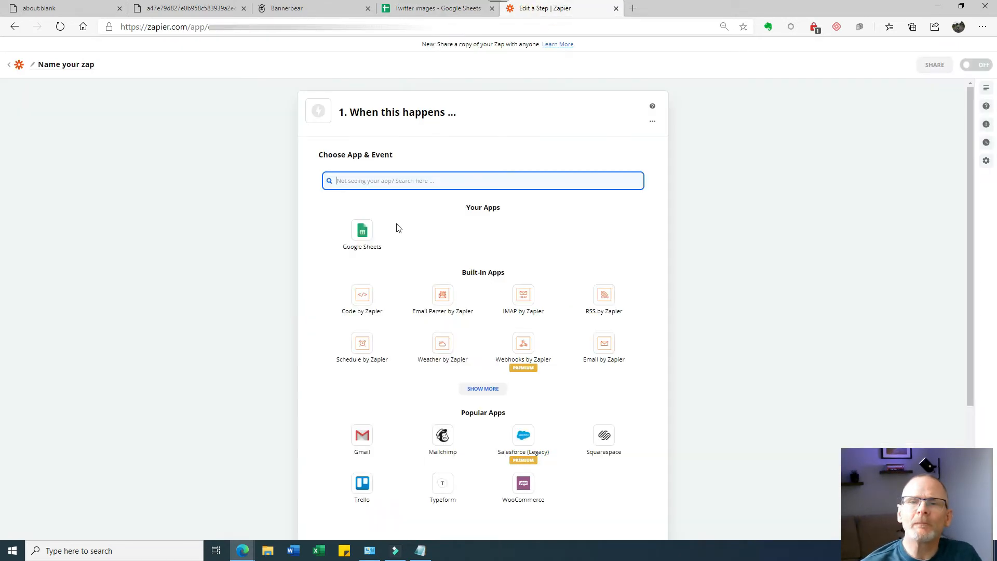
# - Set the trigger to Google Sheets New Spreadsheet Row with the connected Google Sheets account
pyautogui.click(371, 239)
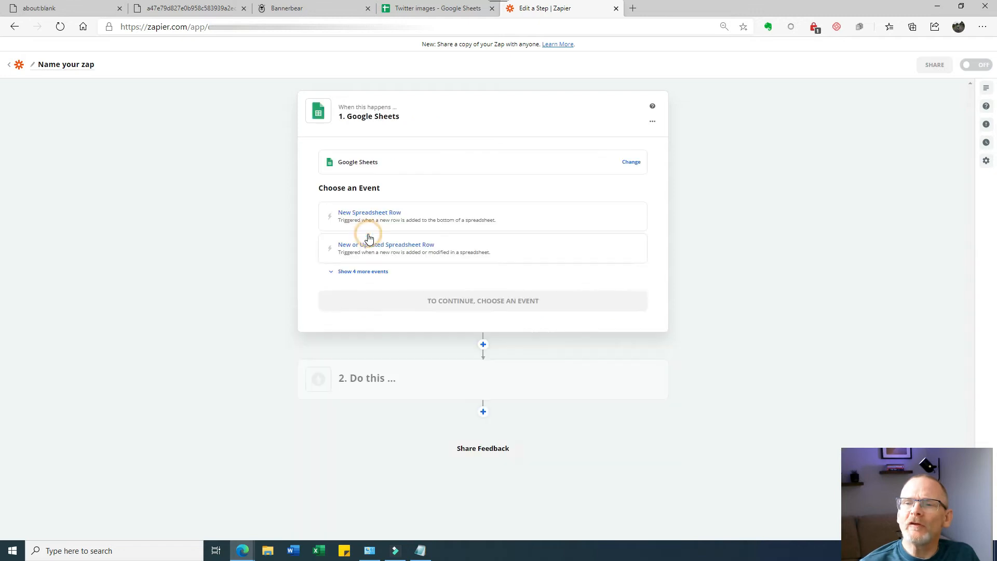
pyautogui.click(370, 217)
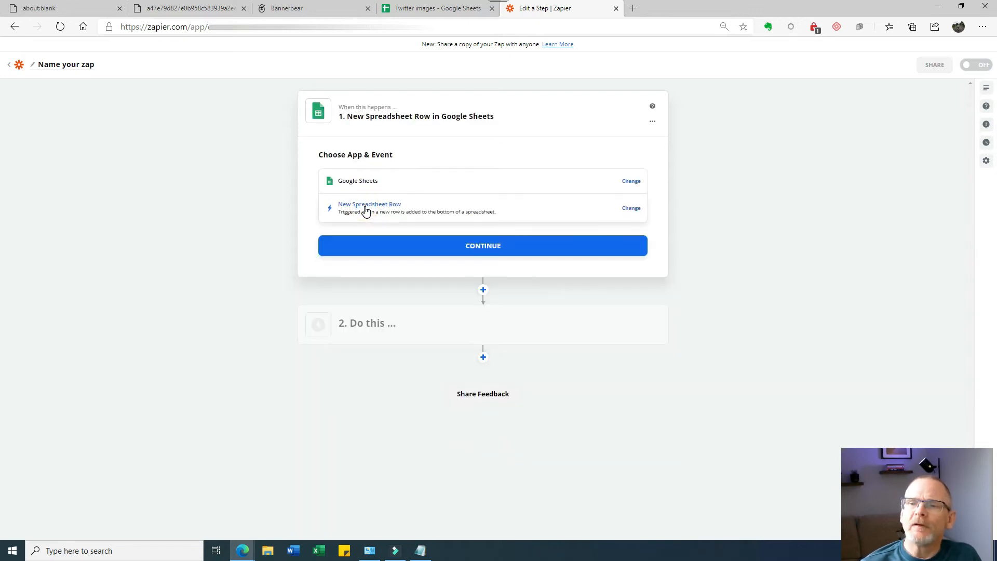
pyautogui.click(389, 247)
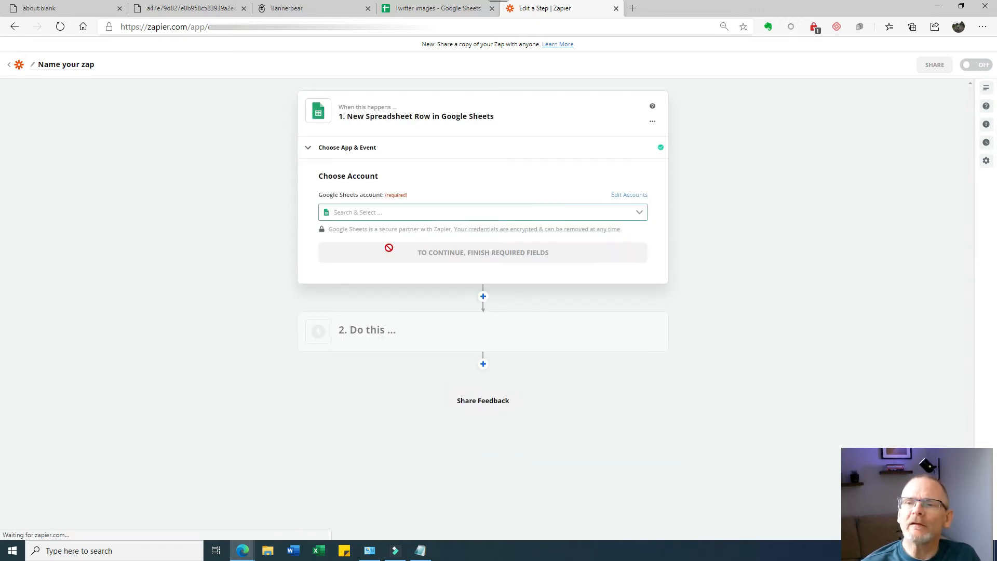
pyautogui.click(367, 213)
pyautogui.click(363, 233)
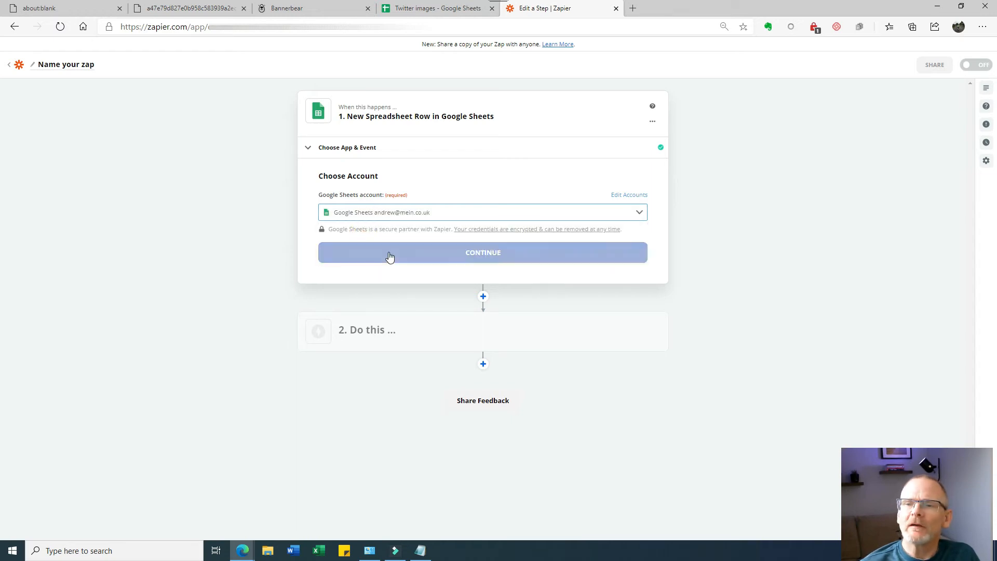
pyautogui.click(390, 256)
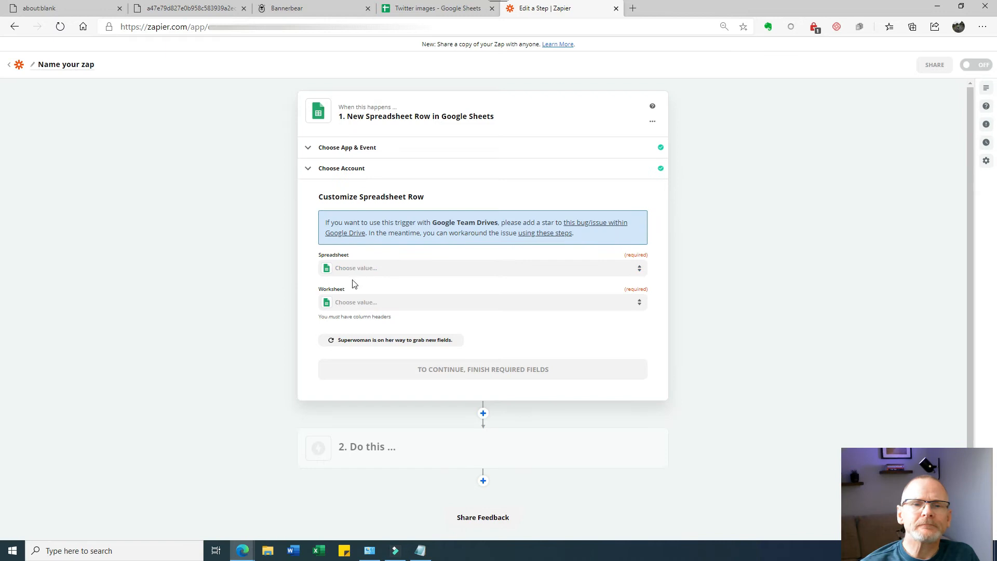
# - Point the trigger at Sheet1 of Twitter images and test it to fetch a sample row
pyautogui.click(351, 268)
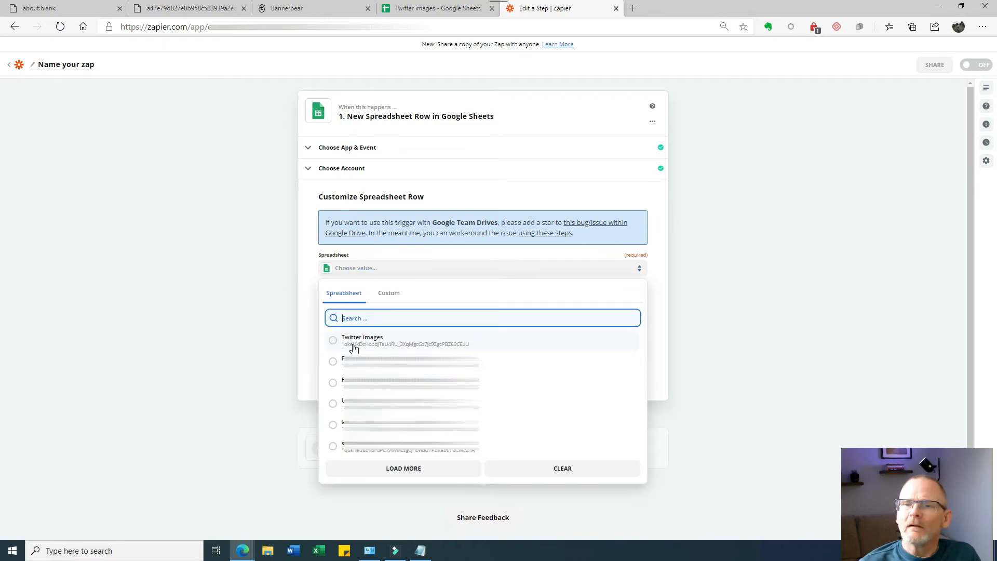
pyautogui.click(354, 348)
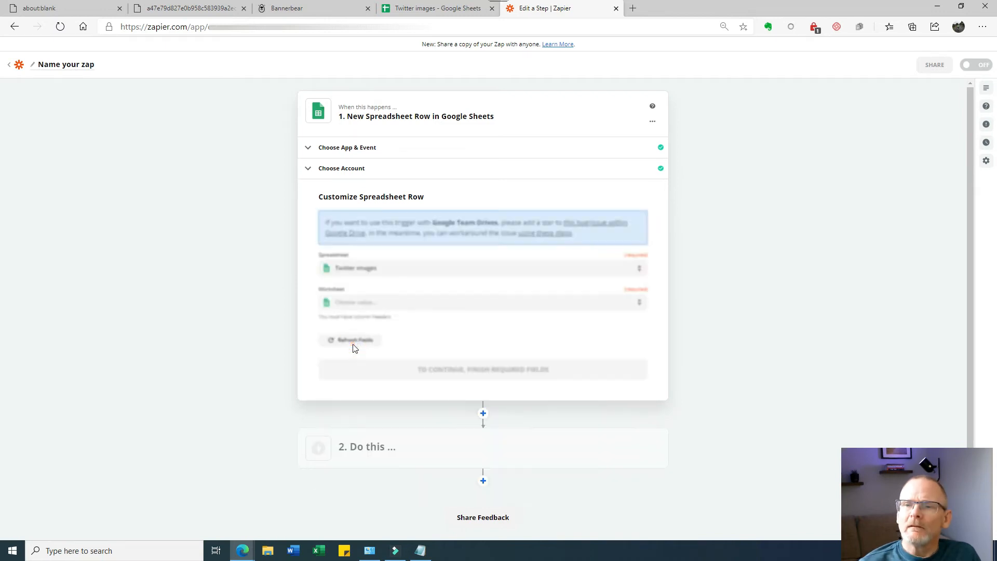
pyautogui.click(358, 303)
pyautogui.click(347, 376)
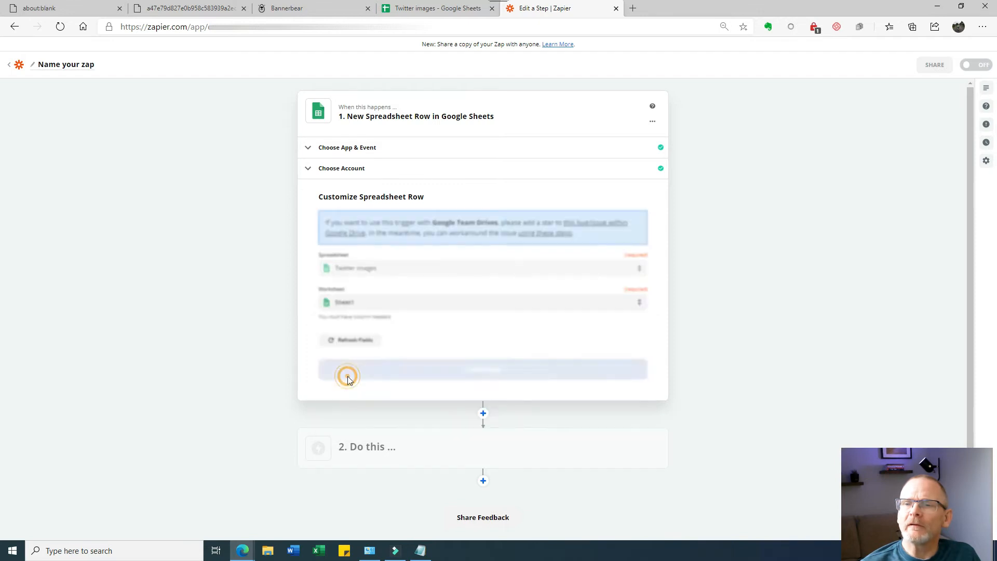
pyautogui.click(470, 375)
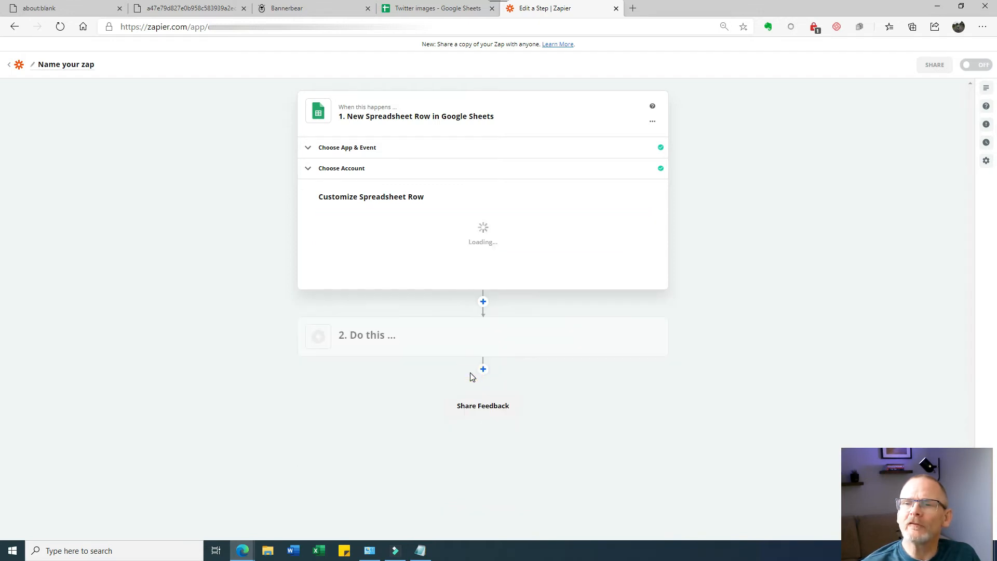
pyautogui.click(475, 354)
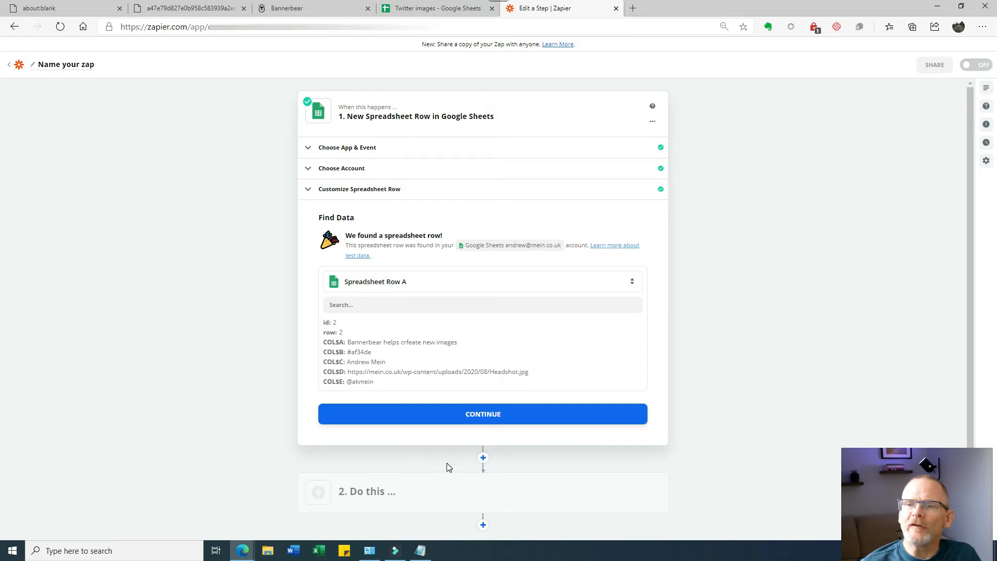
pyautogui.scroll(-2, 447, 465)
pyautogui.click(475, 344)
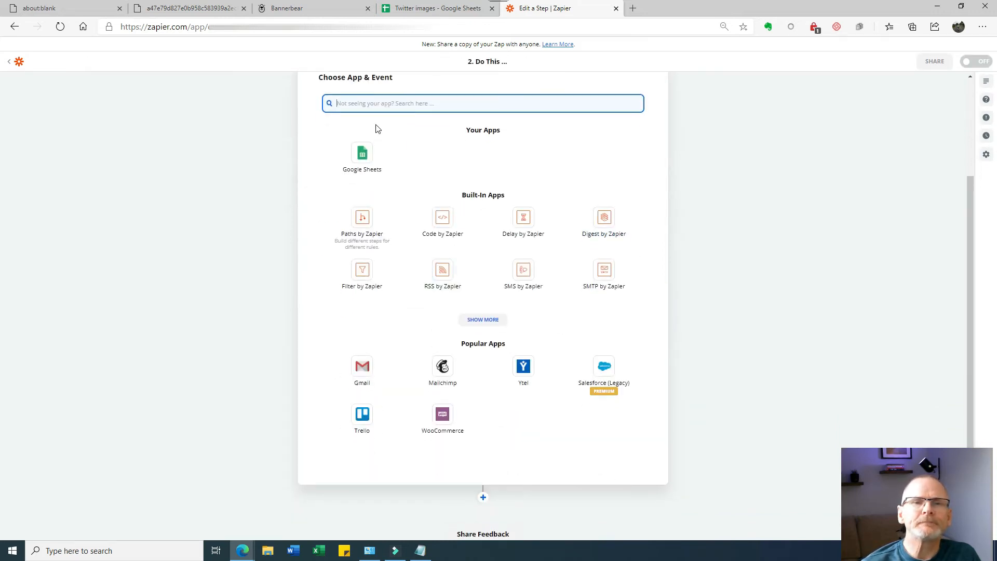
# - Make the action step Bannerbear's Create Image event
pyautogui.write('bannerbear')
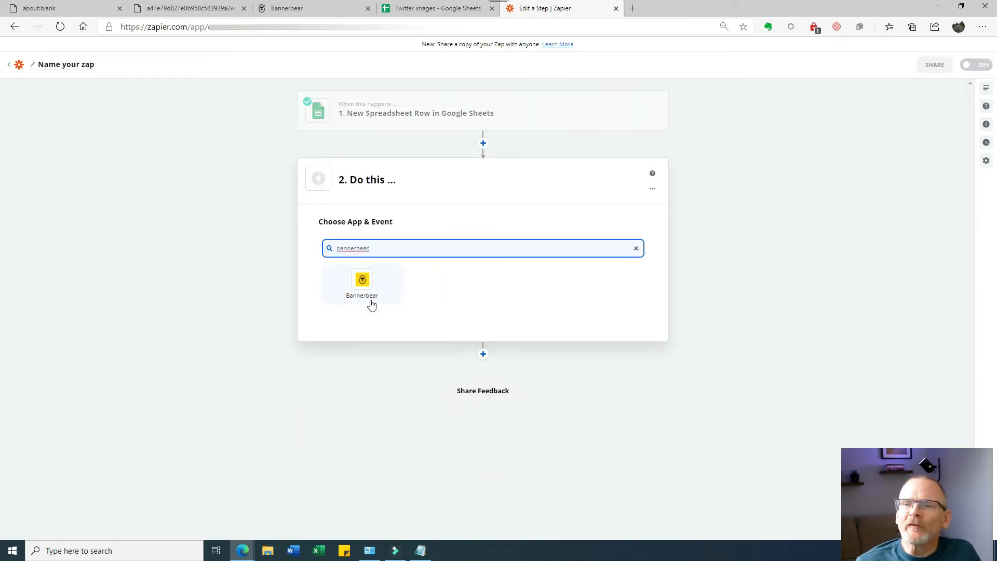
pyautogui.click(362, 280)
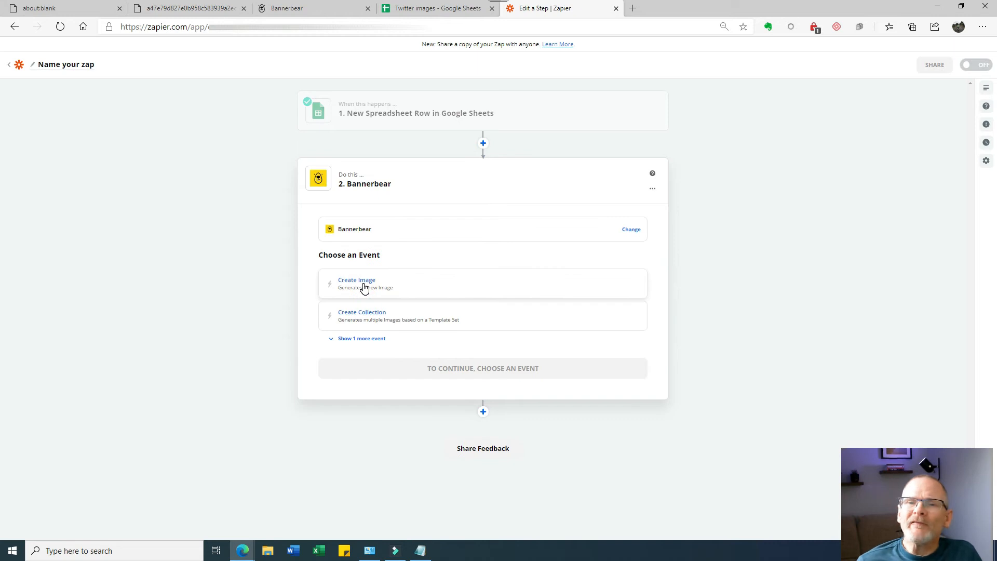
pyautogui.click(363, 282)
pyautogui.click(475, 314)
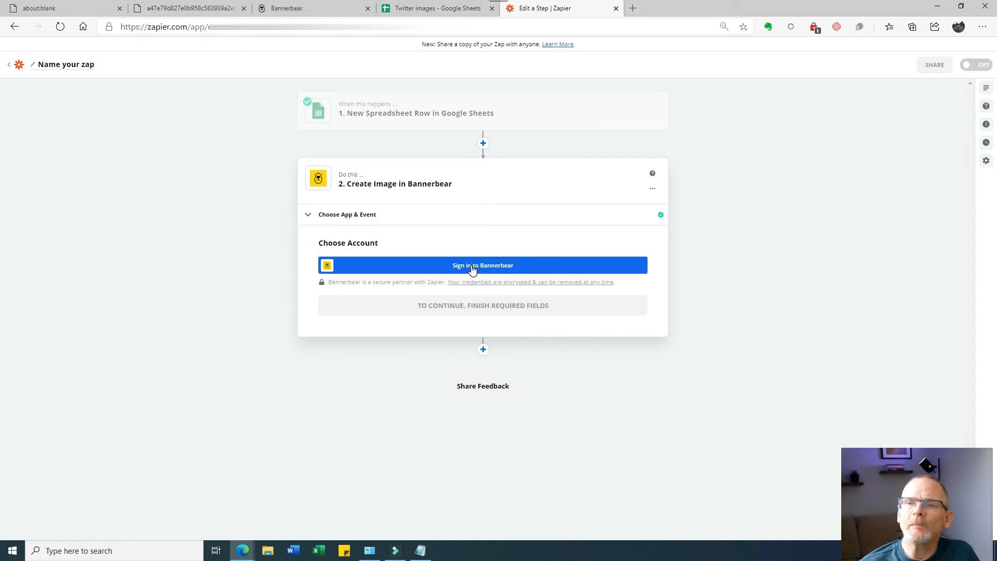
# - Connect the Bannerbear Twitter pics account by pasting its API key
pyautogui.click(473, 268)
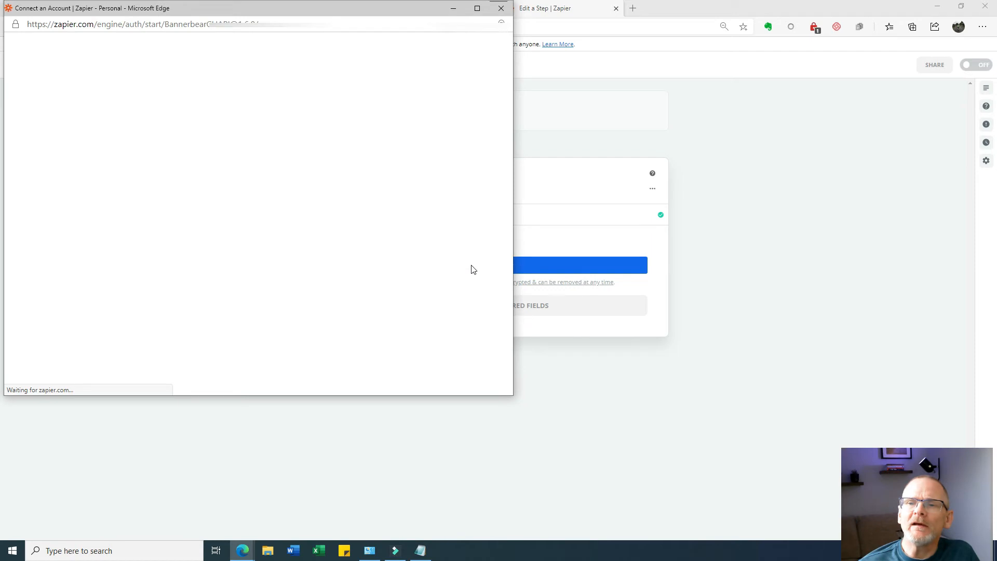
pyautogui.click(190, 173)
pyautogui.hotkey('ctrl', 'v')
pyautogui.click(227, 199)
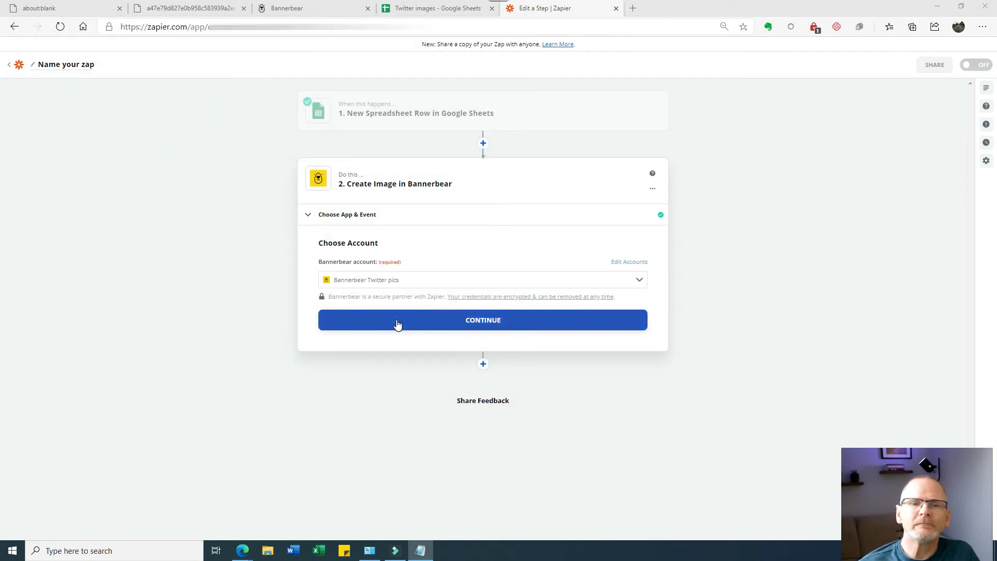
pyautogui.click(397, 323)
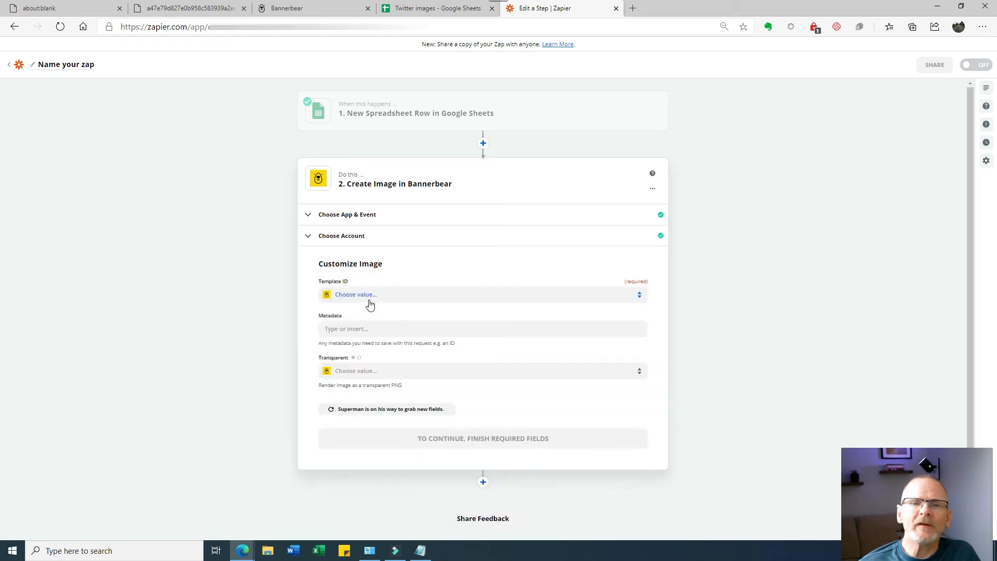
# - Choose the Twitter Bubble Square template and map the background colour to Background Colour Hex
pyautogui.click(363, 294)
pyautogui.click(355, 369)
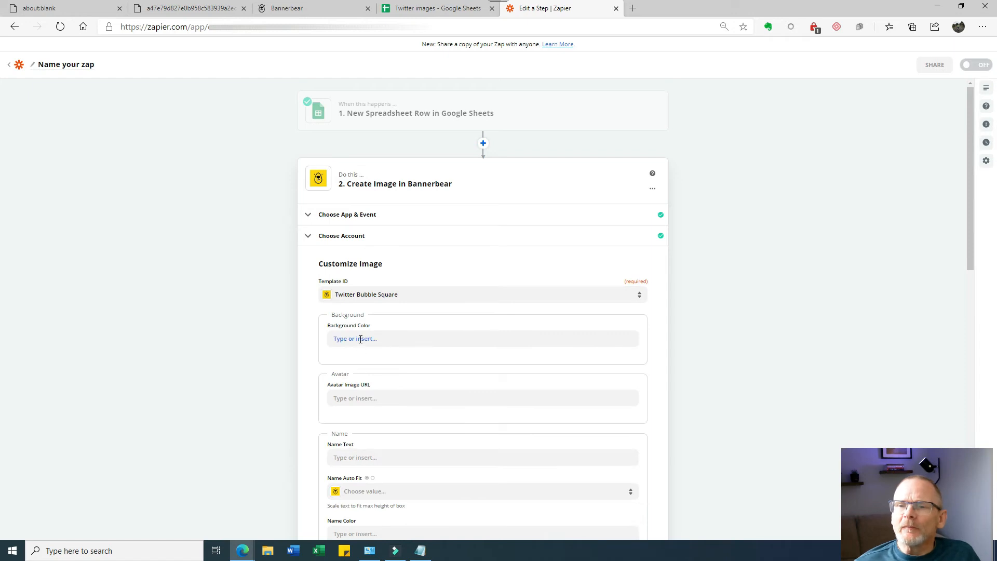
pyautogui.click(358, 340)
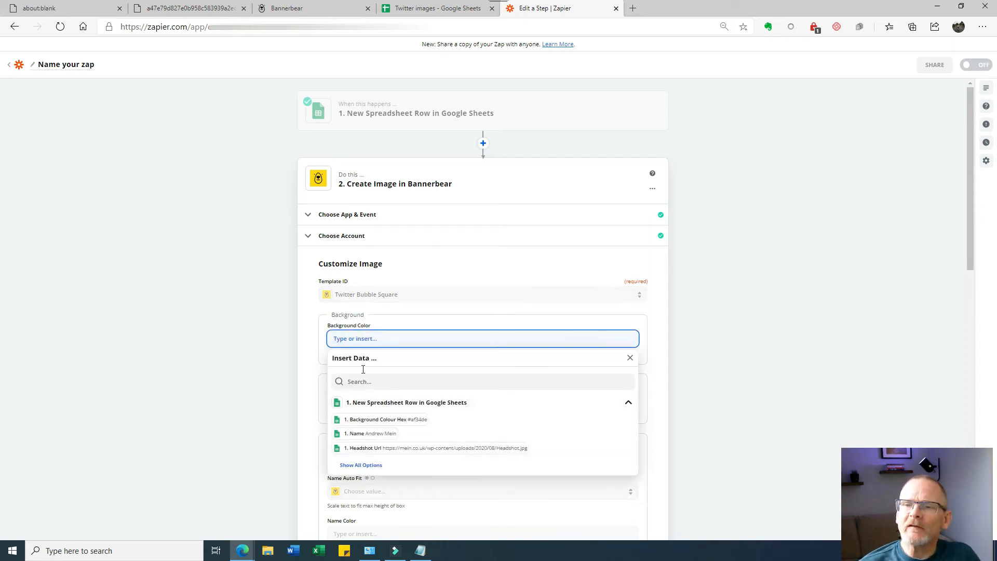
pyautogui.click(367, 424)
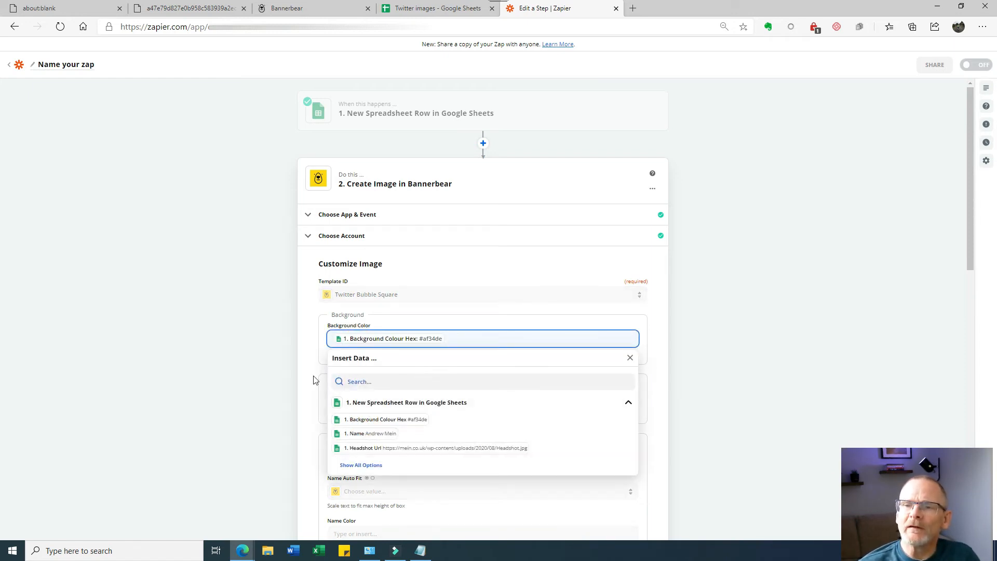
pyautogui.click(260, 377)
# - Map the avatar image URL to Headshot Url and the name text to Name
pyautogui.click(372, 398)
pyautogui.click(395, 508)
pyautogui.click(274, 434)
pyautogui.scroll(-1, 269, 355)
pyautogui.scroll(-5, 269, 355)
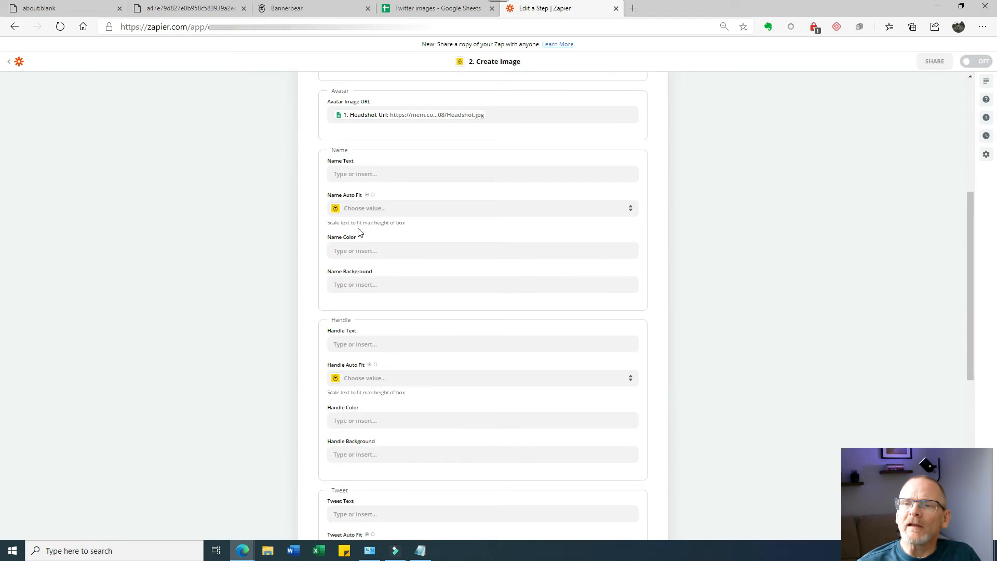
pyautogui.click(369, 174)
pyautogui.click(370, 268)
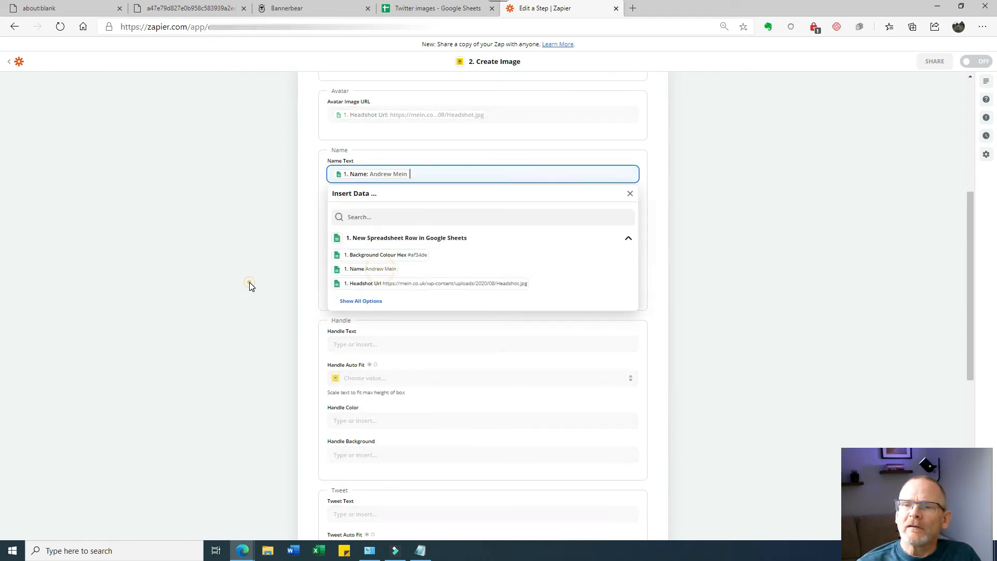
pyautogui.click(250, 282)
# - Map the handle text to Twitter Handle and the tweet text field to Tweet text
pyautogui.click(358, 344)
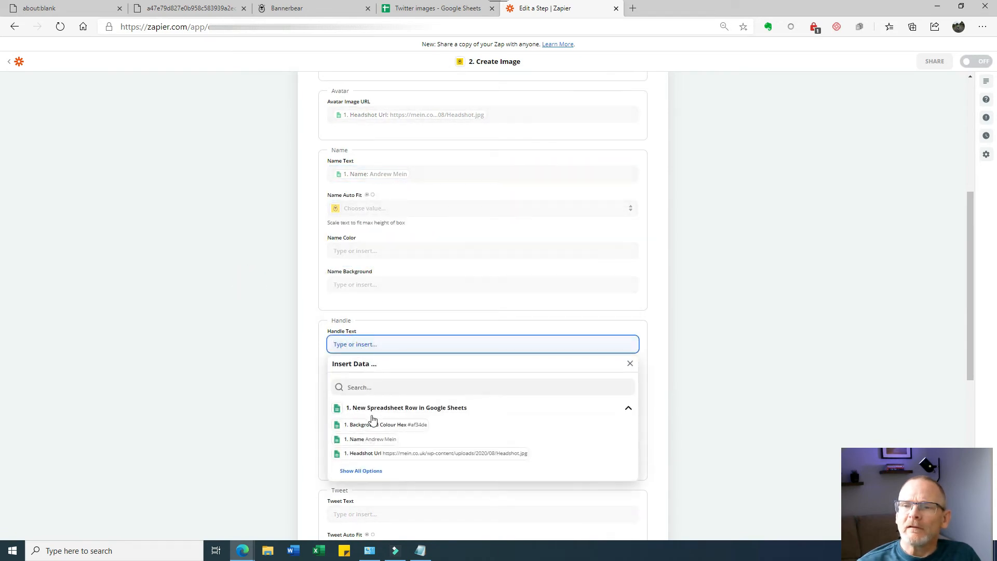
pyautogui.scroll(-1, 372, 419)
pyautogui.click(369, 400)
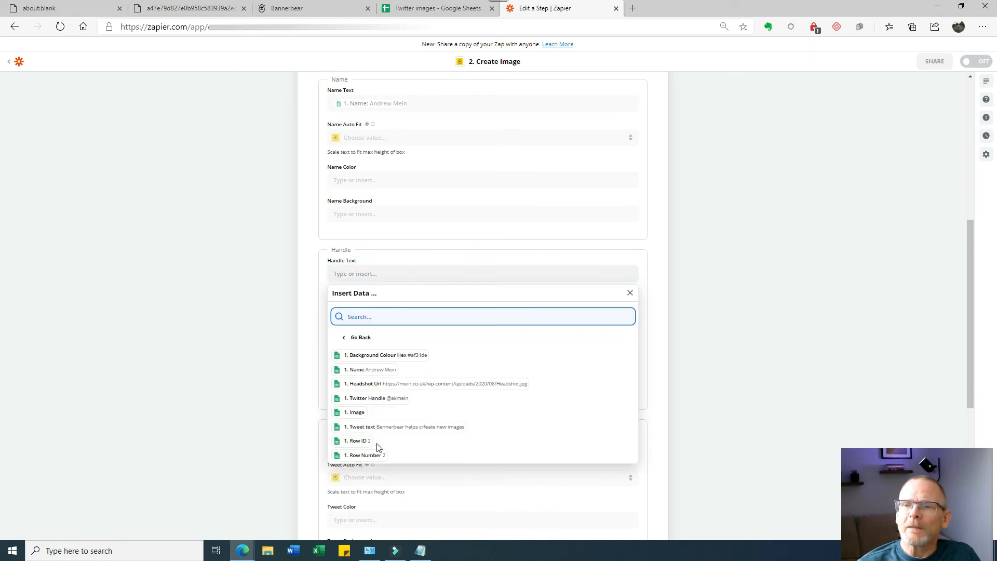
pyautogui.click(385, 399)
pyautogui.click(263, 358)
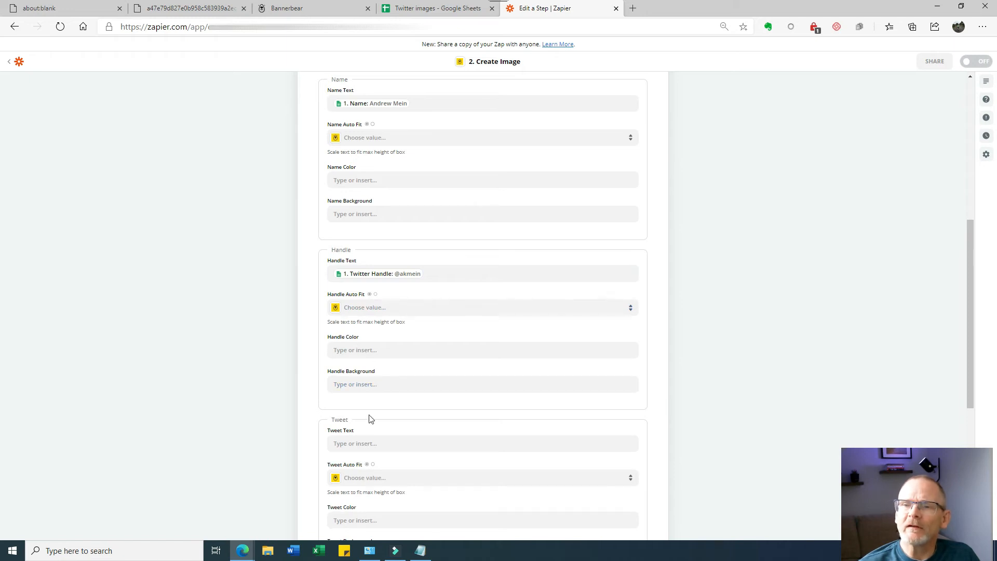
pyautogui.scroll(-2, 349, 416)
pyautogui.click(359, 305)
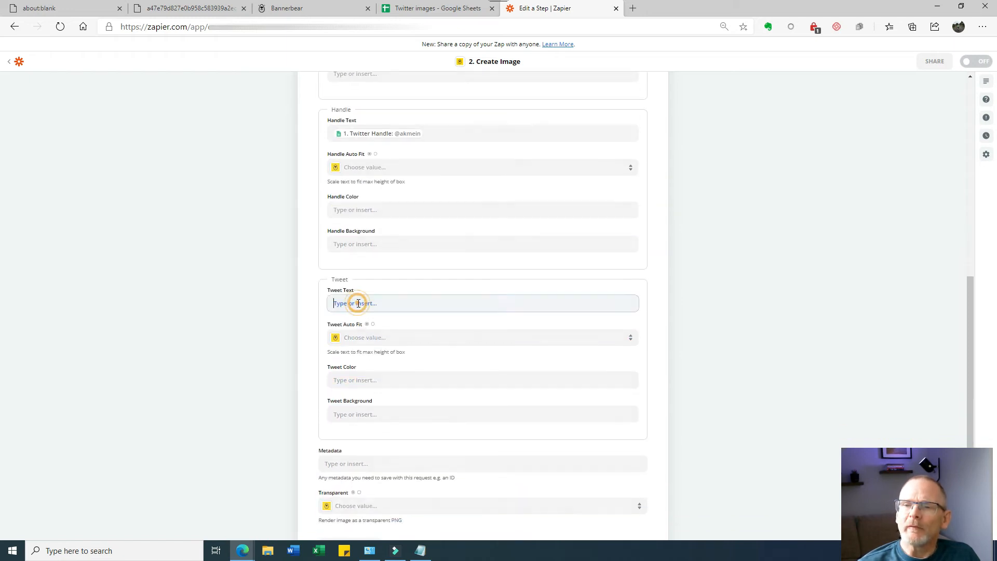
pyautogui.click(364, 430)
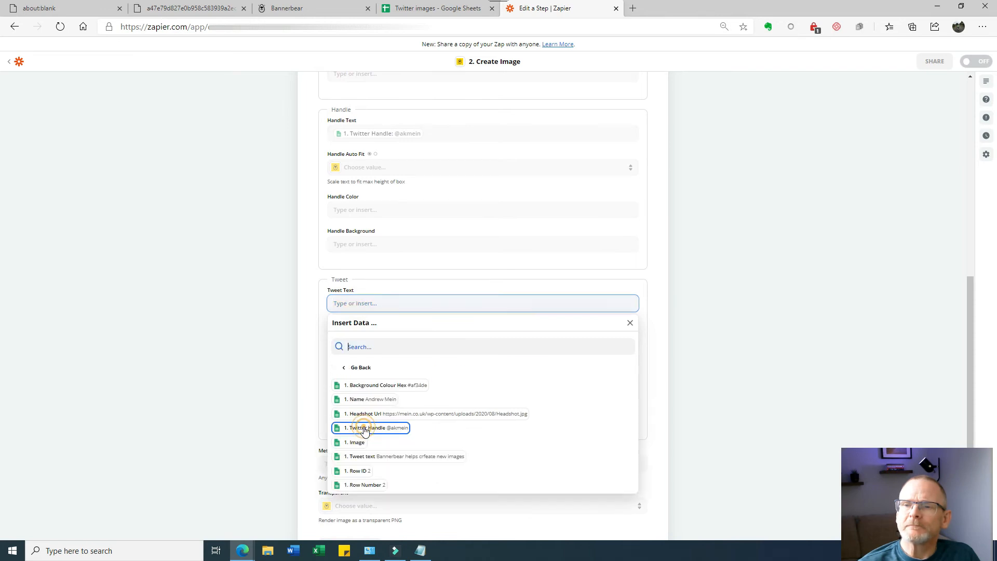
pyautogui.click(367, 457)
pyautogui.click(279, 392)
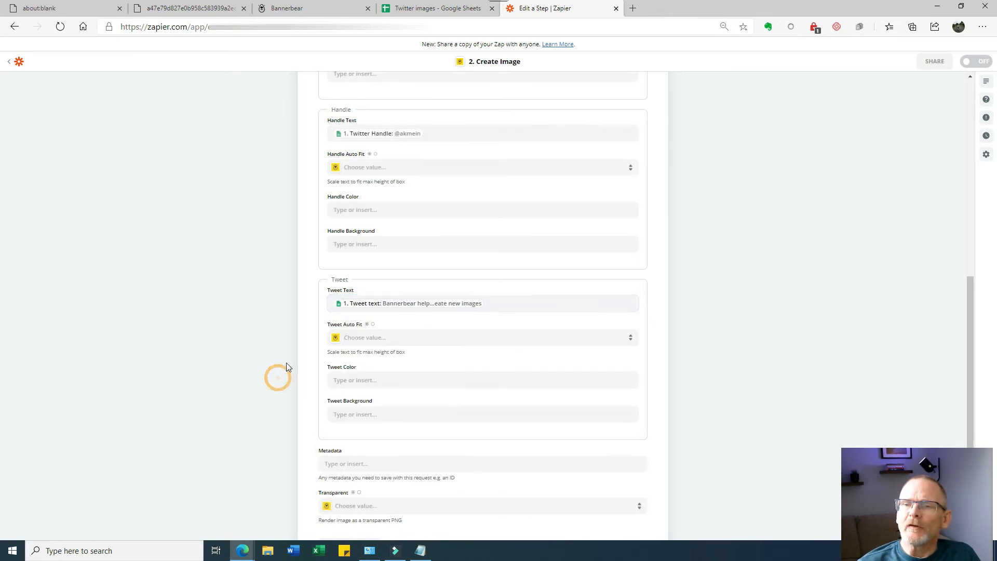
pyautogui.scroll(-4, 408, 323)
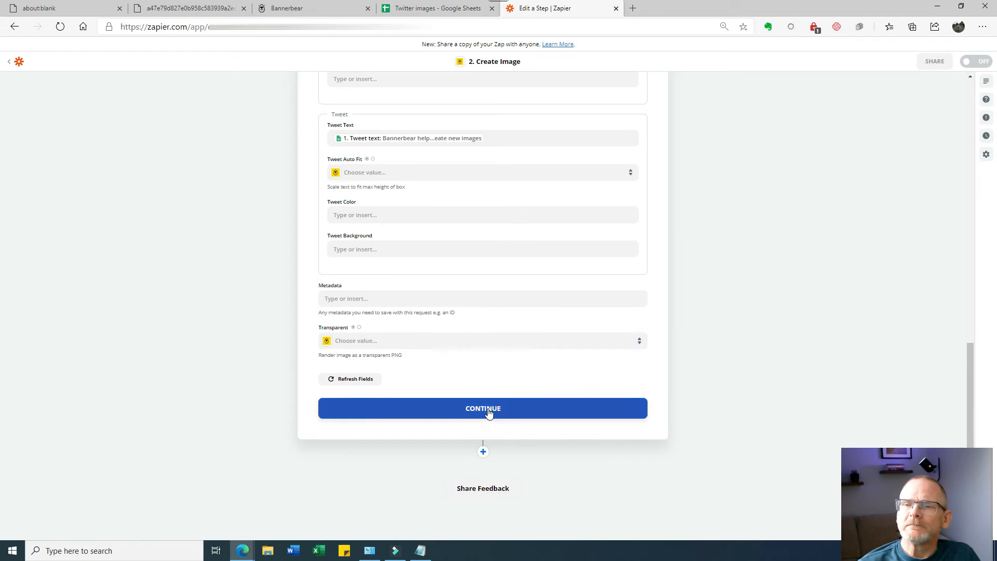
# - Run Test & Review on Create Image to generate a Bannerbear test image, then add another step
pyautogui.click(488, 415)
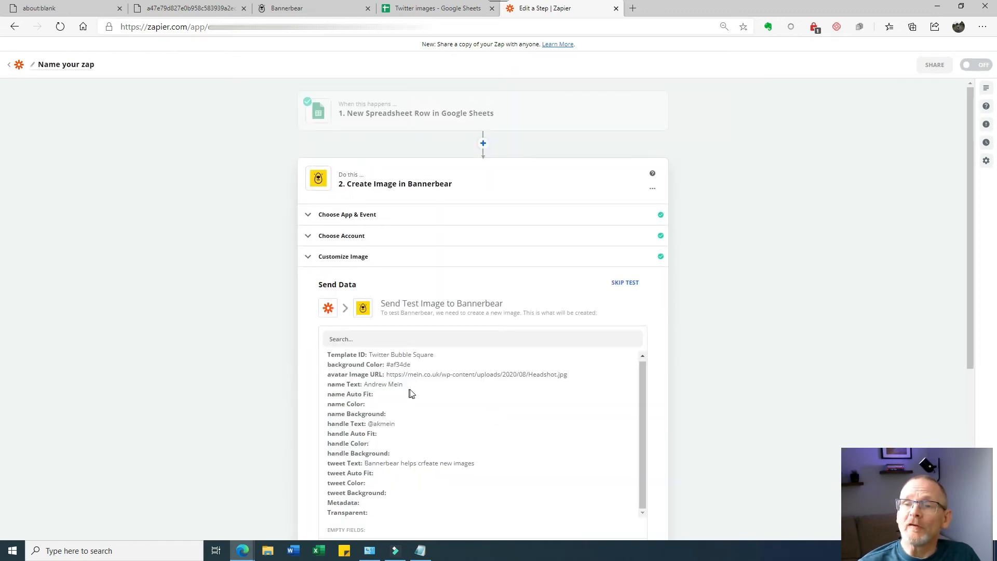
pyautogui.scroll(-5, 677, 349)
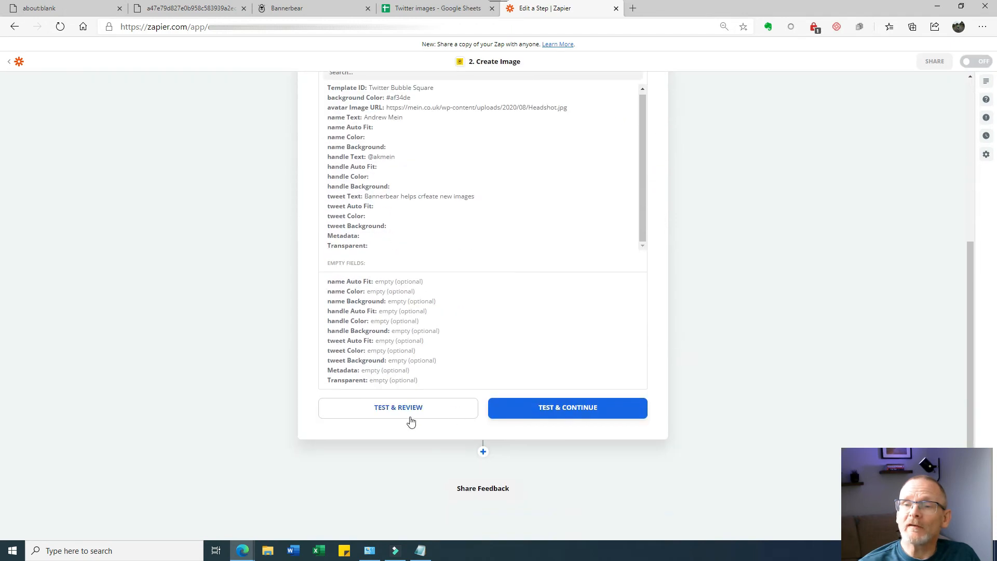
pyautogui.click(395, 411)
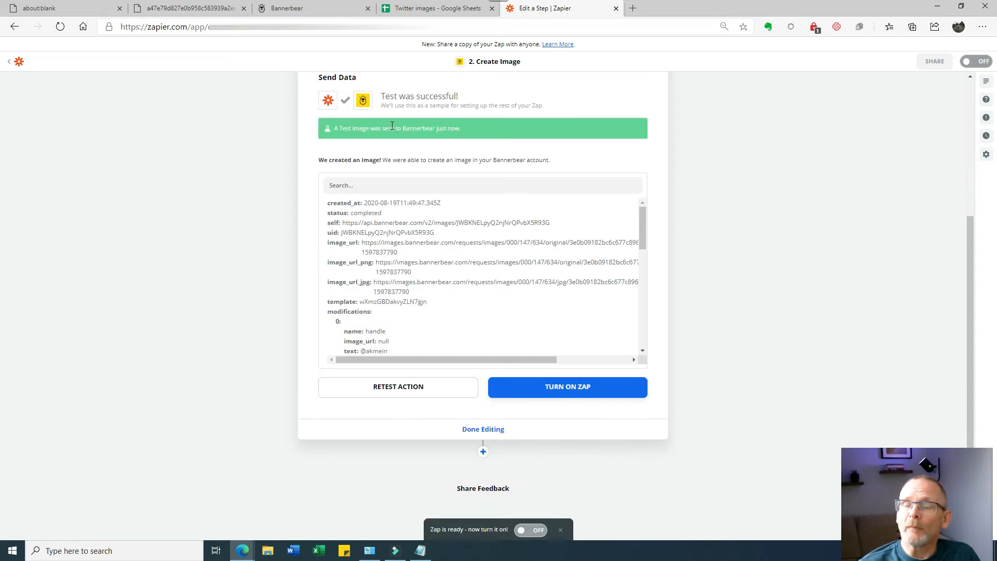
pyautogui.click(483, 453)
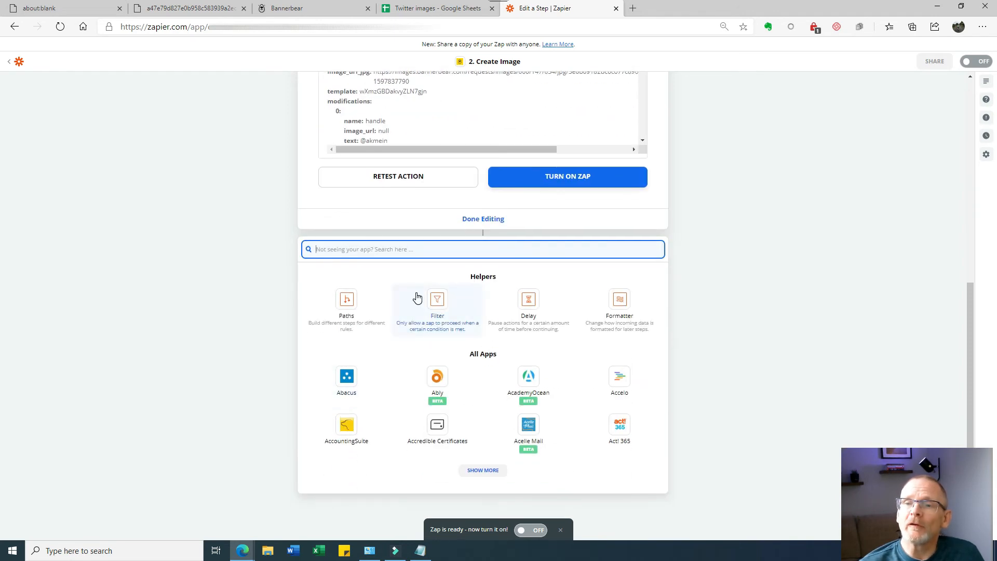
# - Make the third step Google Sheets' Update Spreadsheet Row using the existing Google Sheets account
pyautogui.write('goo')
pyautogui.click(361, 357)
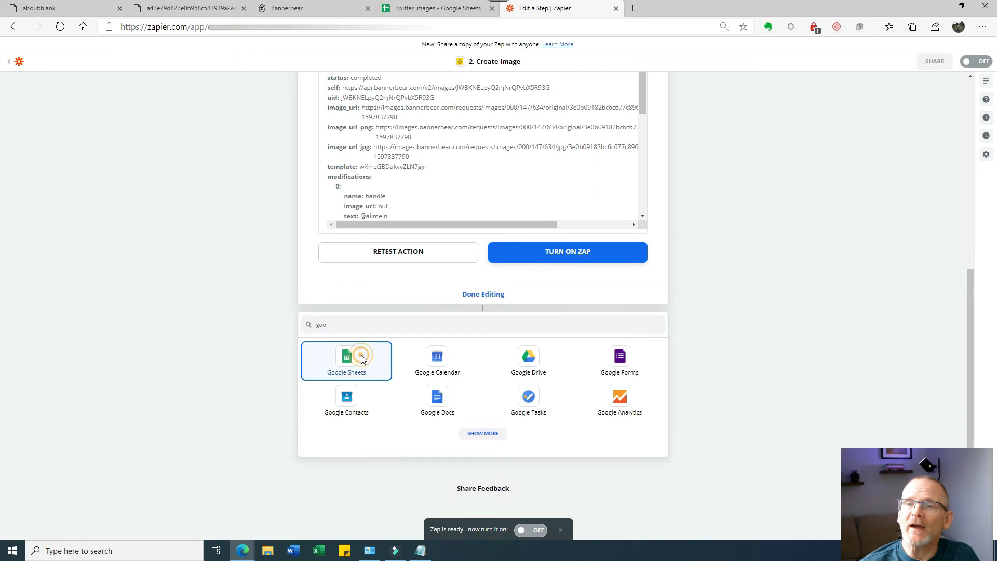
pyautogui.click(387, 294)
pyautogui.click(491, 380)
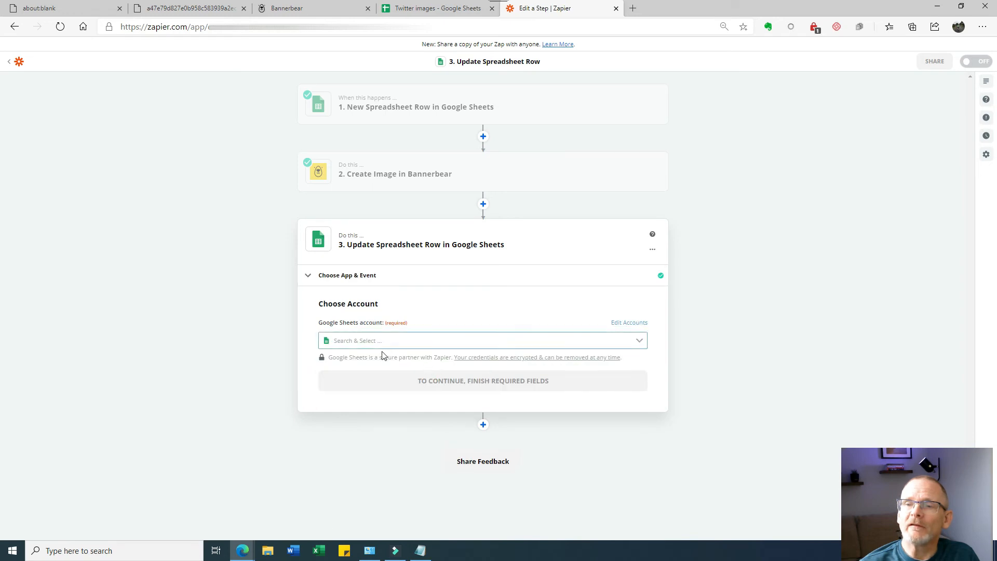
pyautogui.click(367, 338)
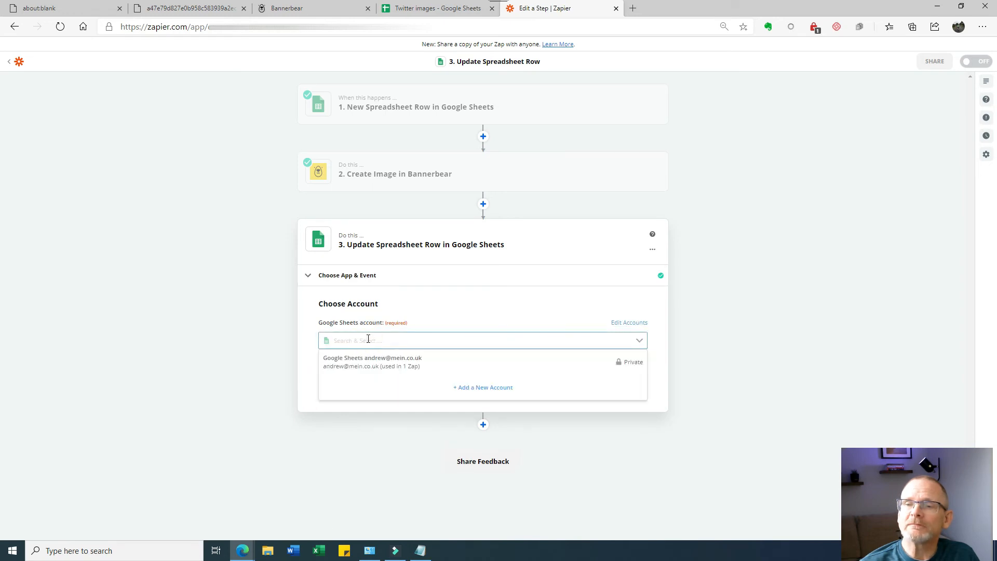
pyautogui.click(369, 365)
pyautogui.click(445, 380)
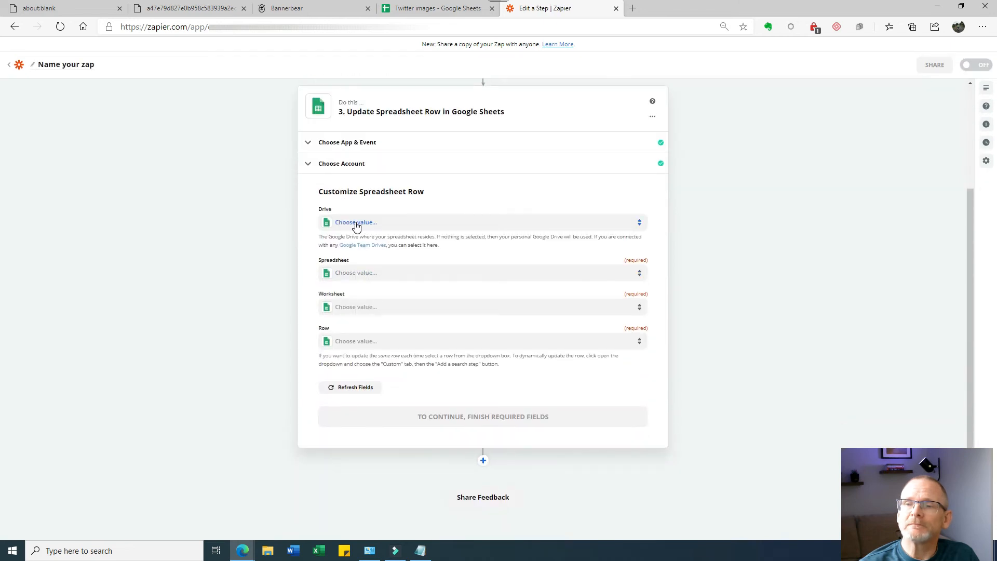
# - Choose My Google Drive, the Twitter images spreadsheet and Sheet1 for the update step
pyautogui.click(356, 224)
pyautogui.click(358, 294)
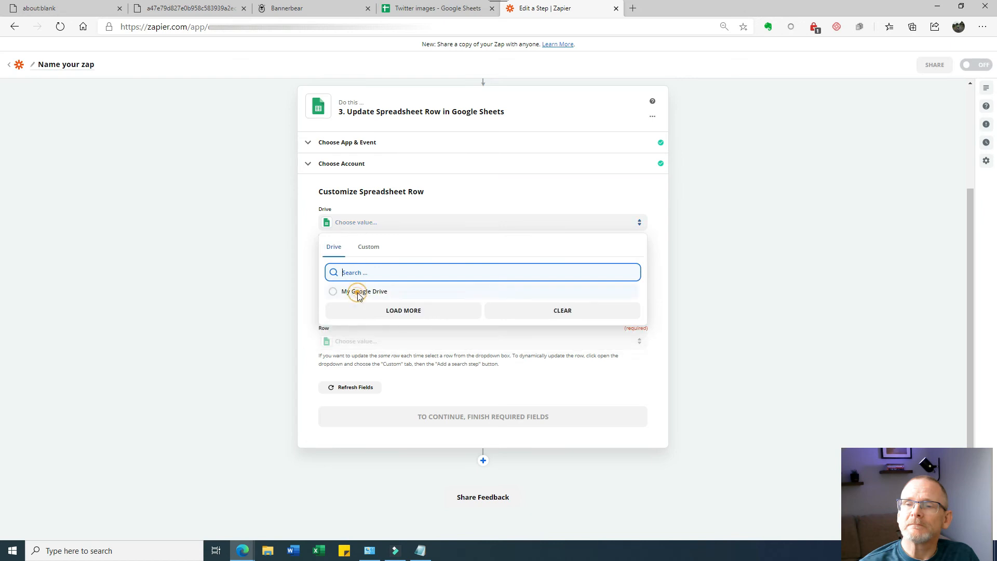
pyautogui.click(360, 273)
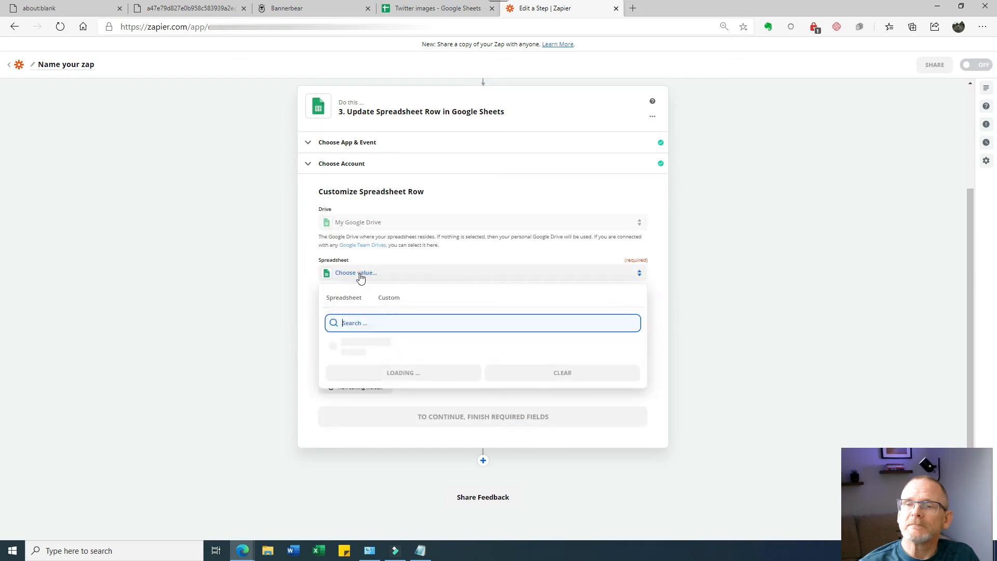
pyautogui.click(366, 348)
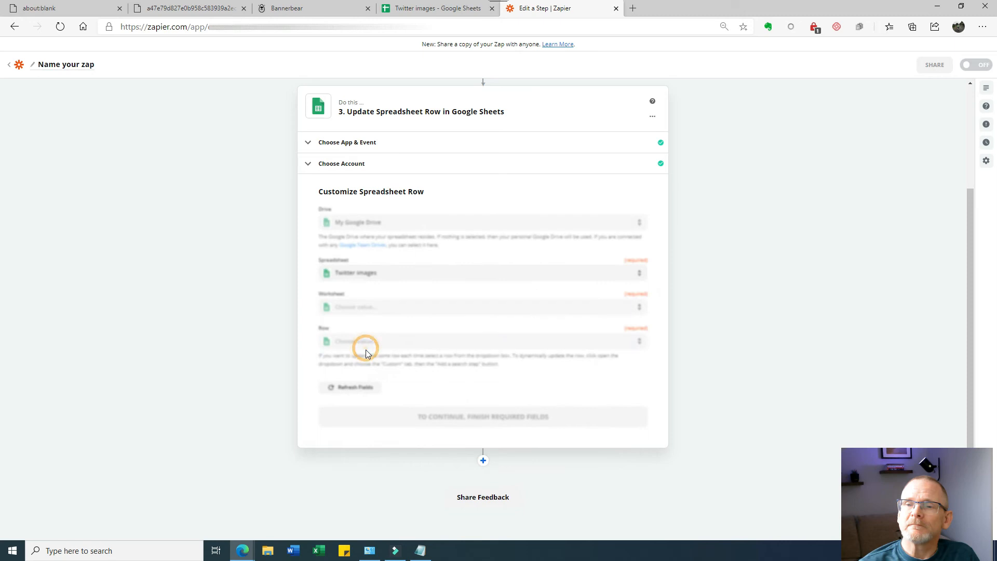
pyautogui.click(360, 307)
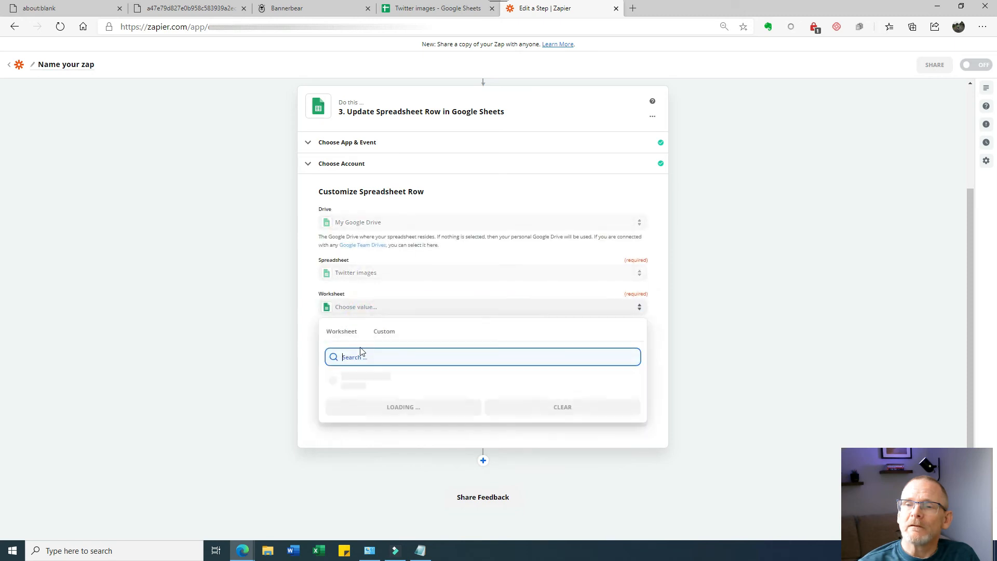
pyautogui.click(357, 384)
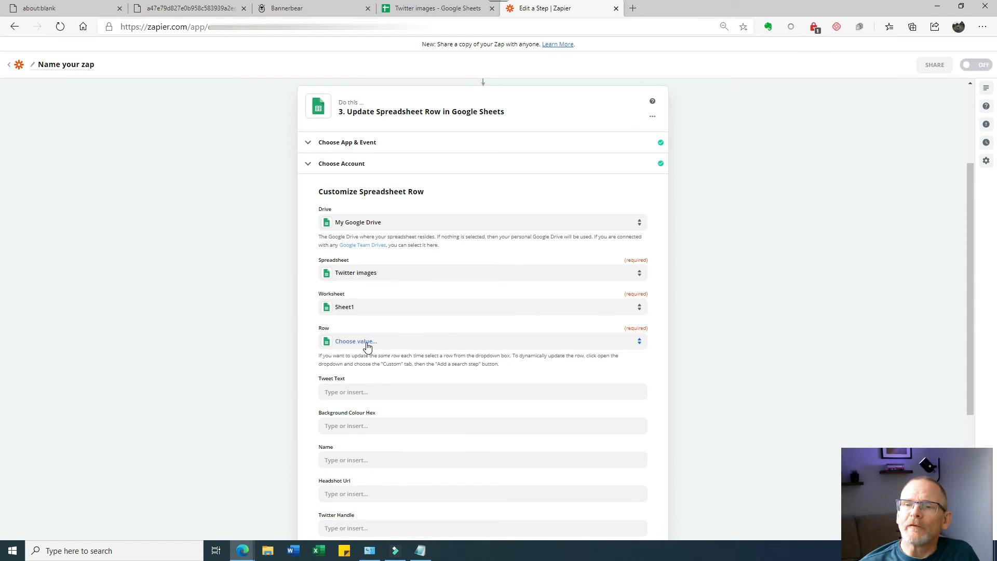
# - Set the row to update to the trigger's Row Number (2) and reload the fields
pyautogui.click(367, 343)
pyautogui.click(365, 367)
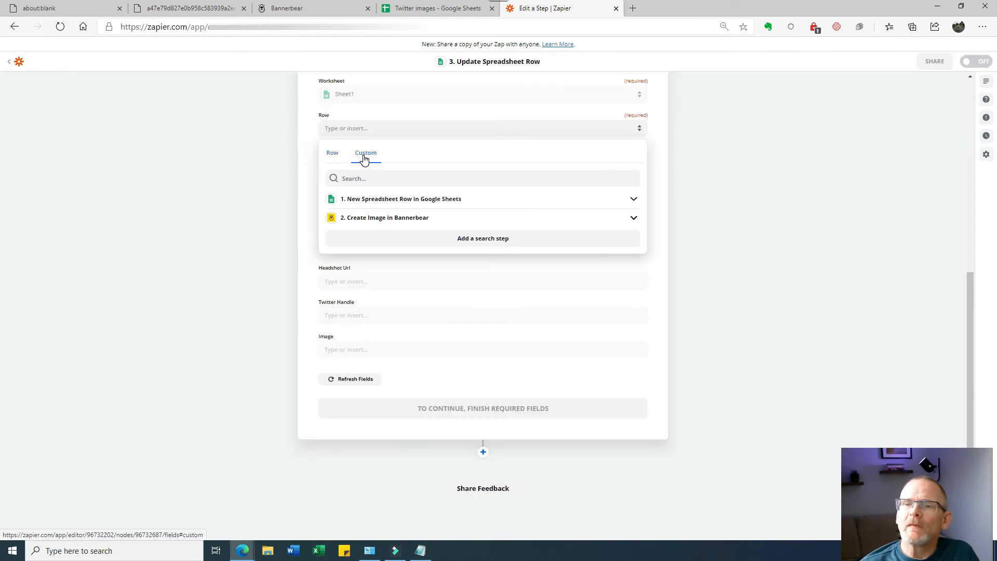
pyautogui.click(381, 200)
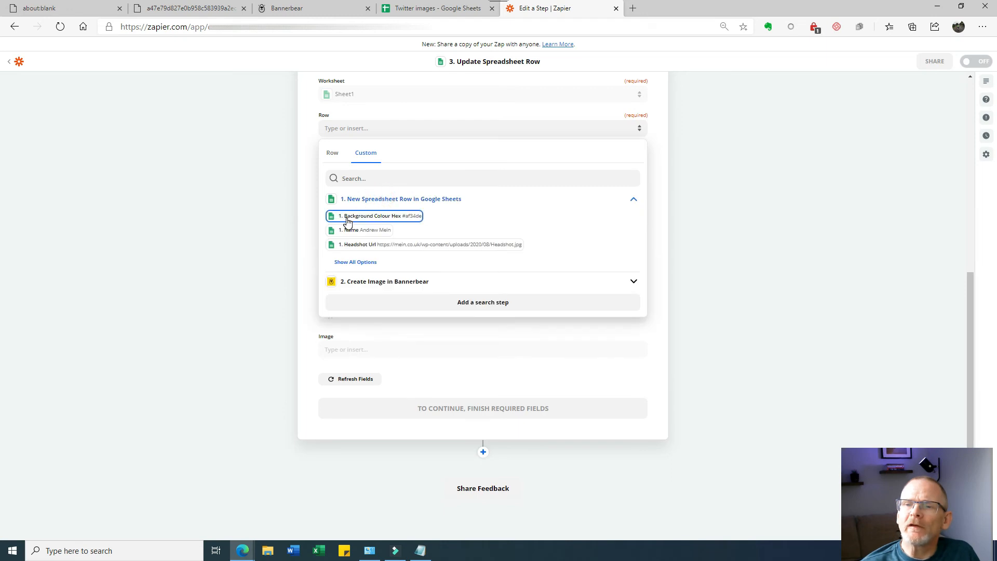
pyautogui.click(355, 262)
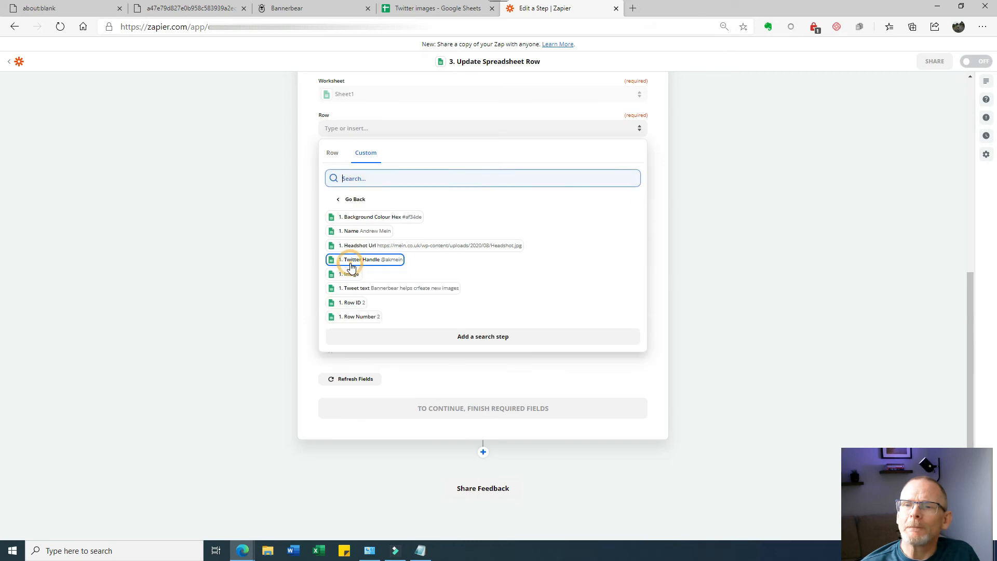
pyautogui.click(366, 319)
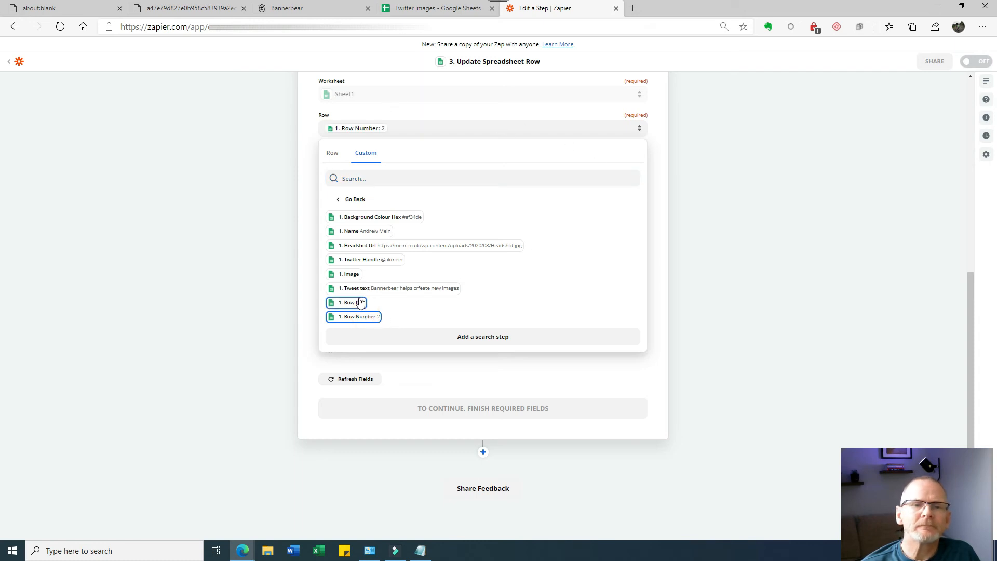
pyautogui.click(532, 126)
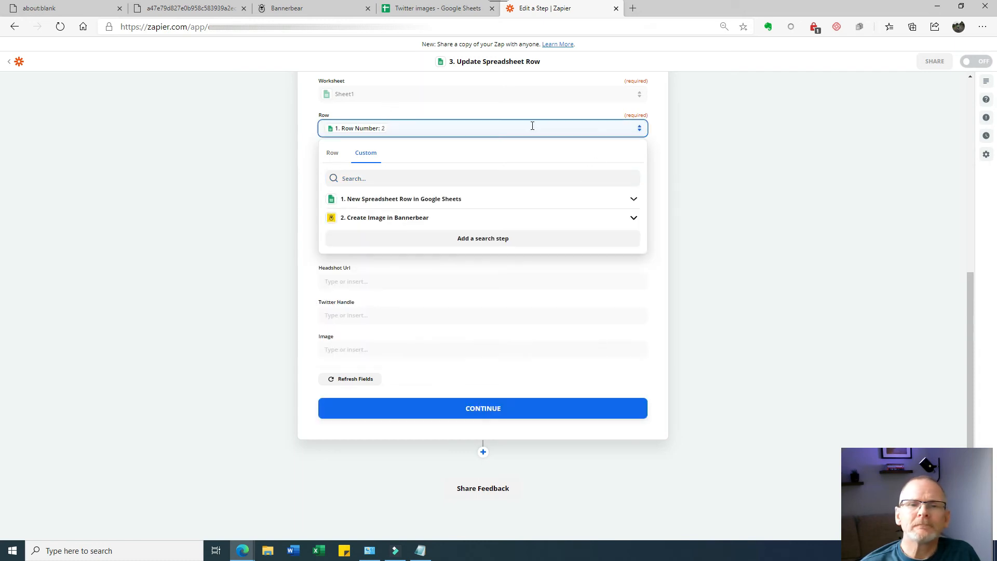
pyautogui.click(463, 338)
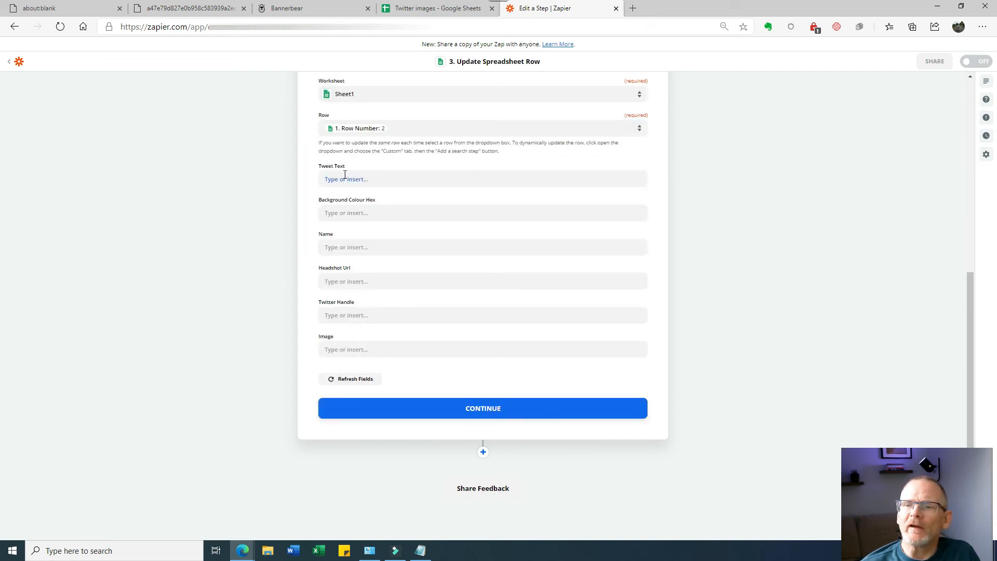
# - Fill the Image column with the Bannerbear step's Image URL Png output and continue
pyautogui.click(350, 350)
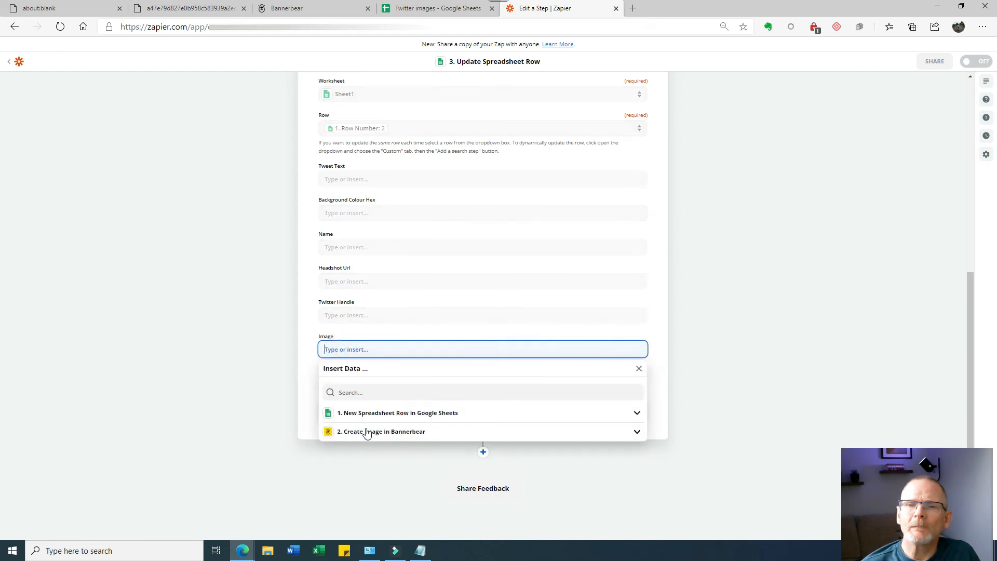
pyautogui.click(370, 435)
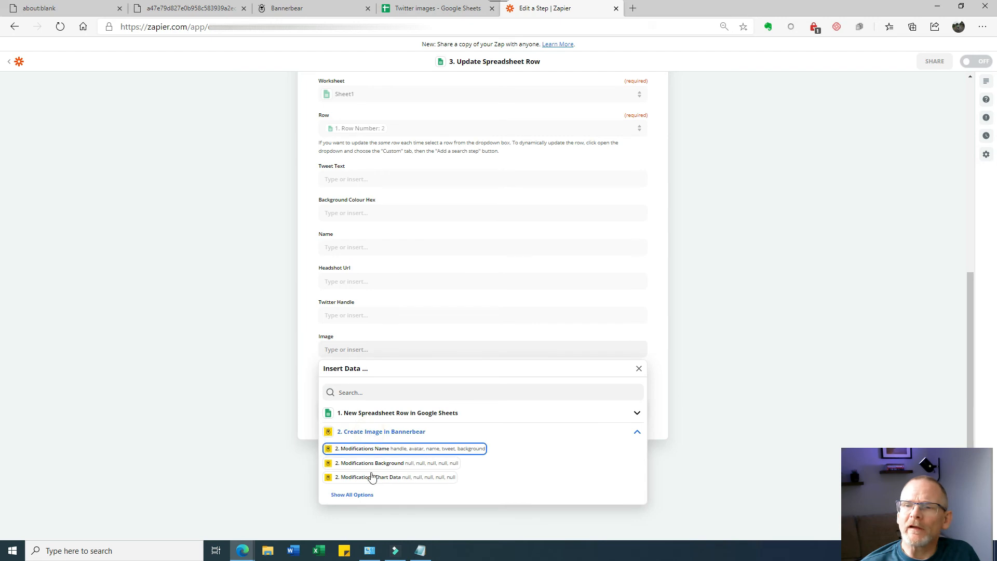
pyautogui.click(365, 494)
pyautogui.scroll(-2, 414, 387)
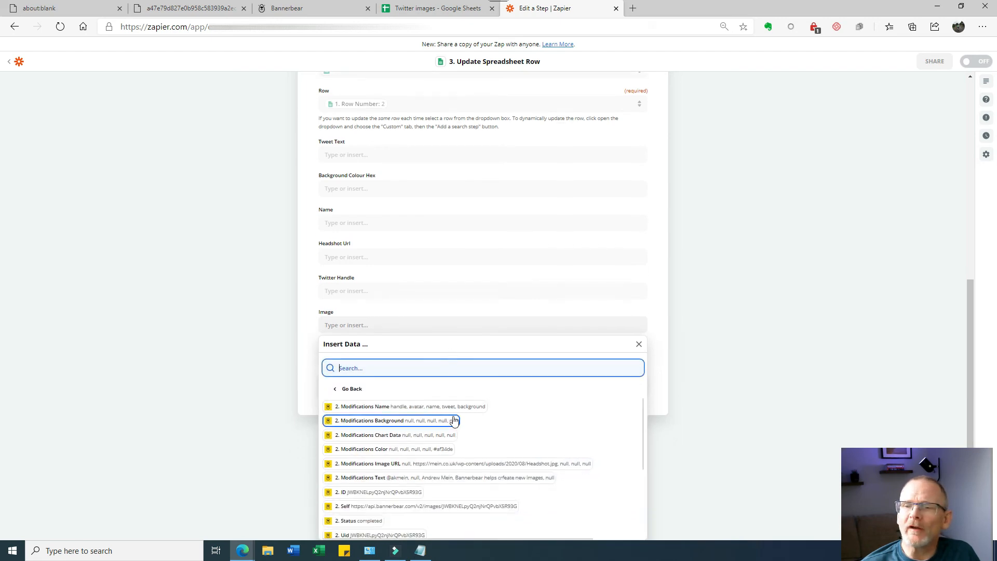
pyautogui.scroll(-3, 488, 485)
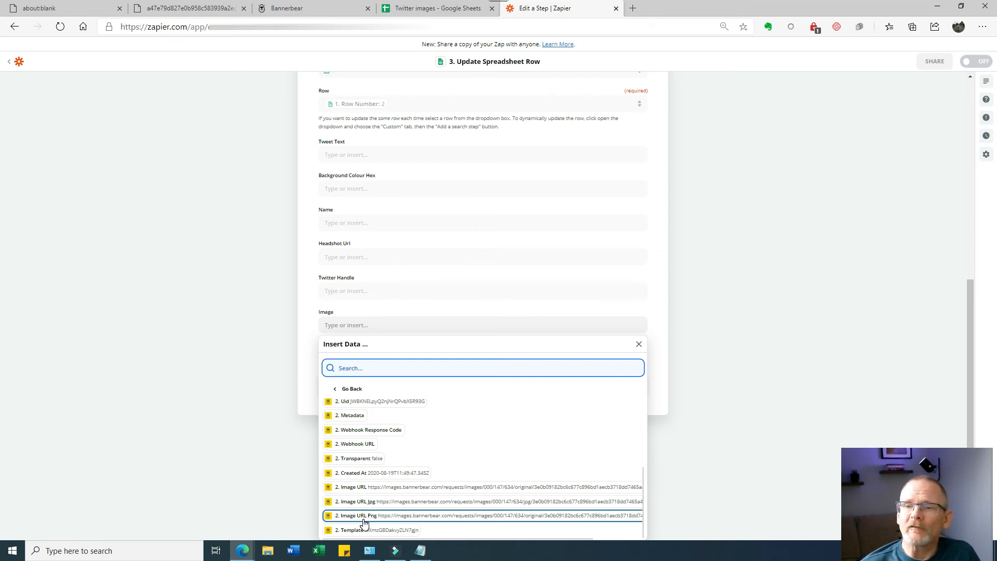
pyautogui.click(363, 517)
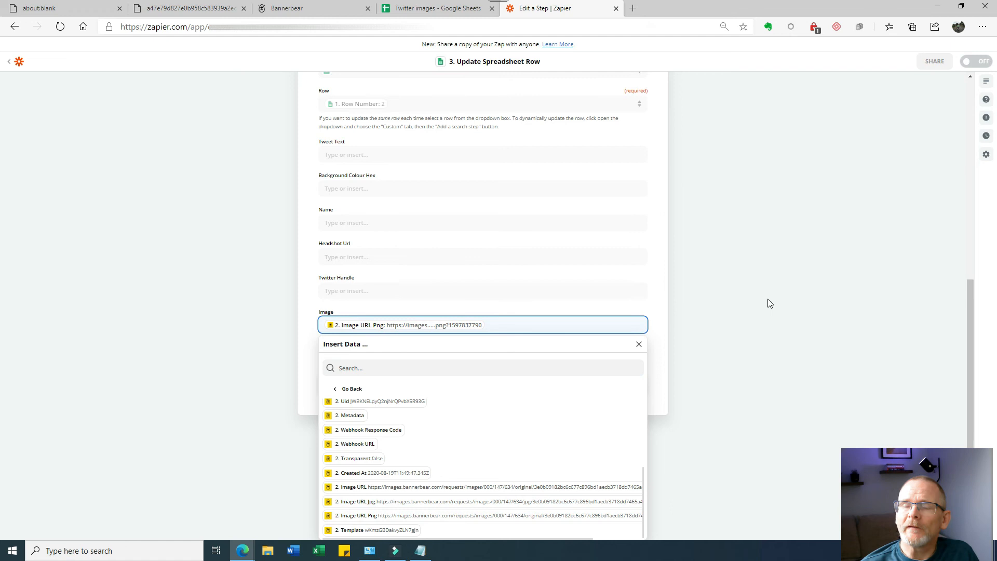
pyautogui.click(758, 303)
pyautogui.click(500, 409)
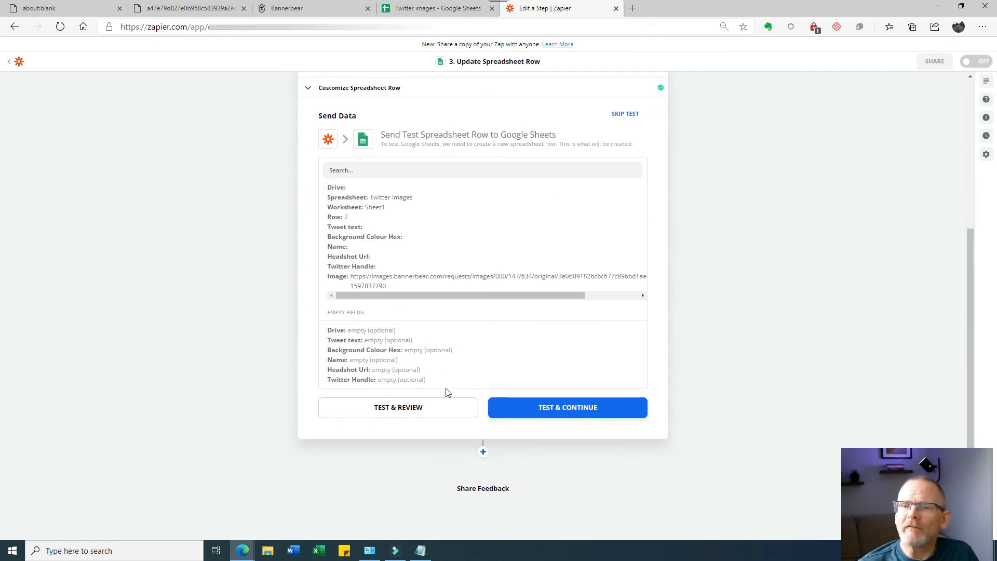
# - Send the test update to row 2, turn the zap on, and return to the Twitter images sheet
pyautogui.click(413, 413)
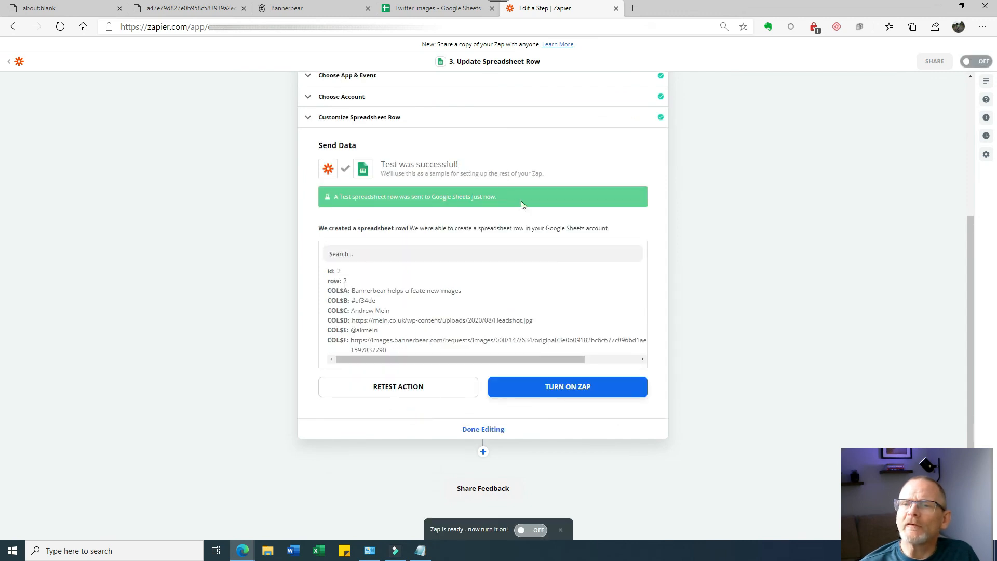
pyautogui.click(570, 392)
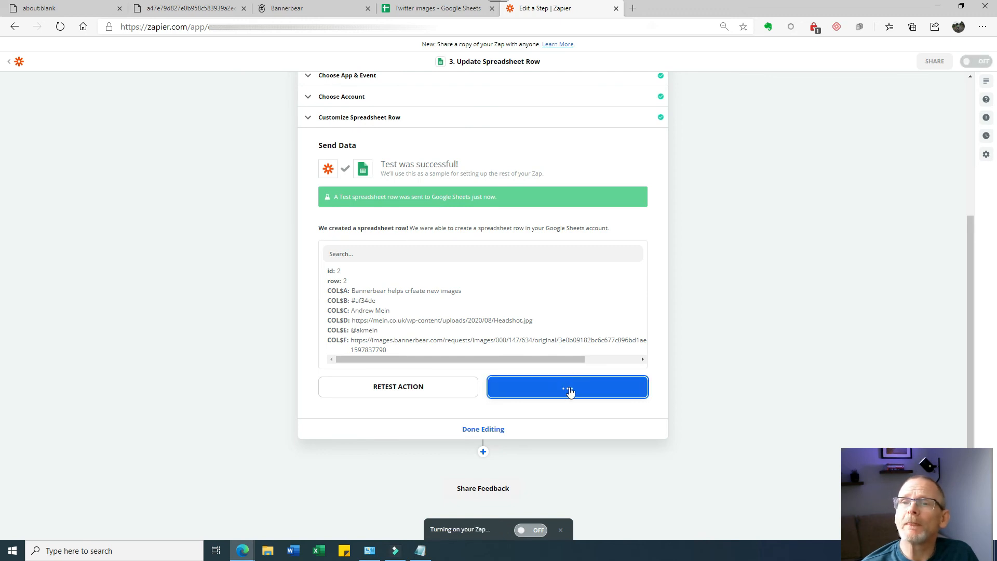
pyautogui.click(420, 10)
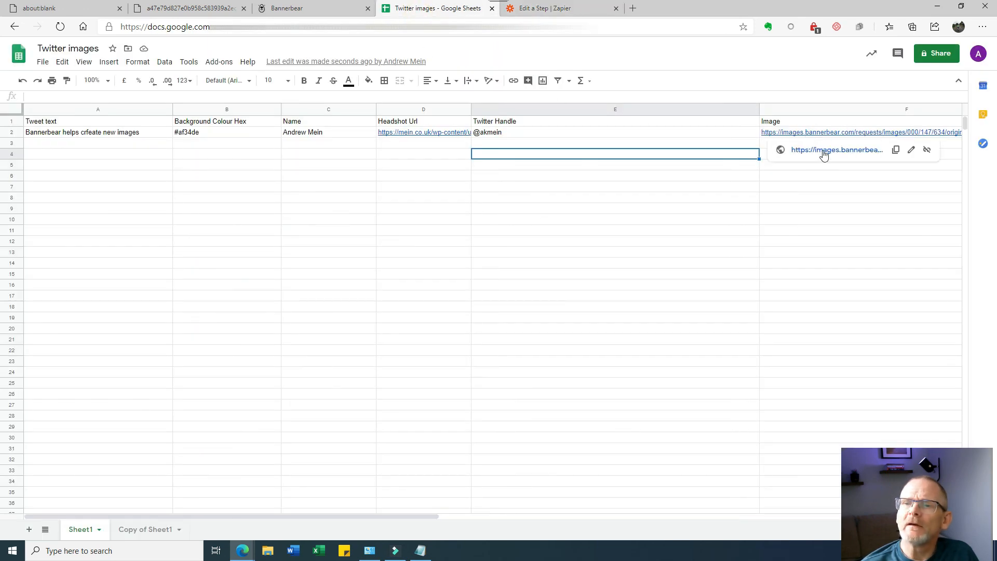
pyautogui.click(824, 151)
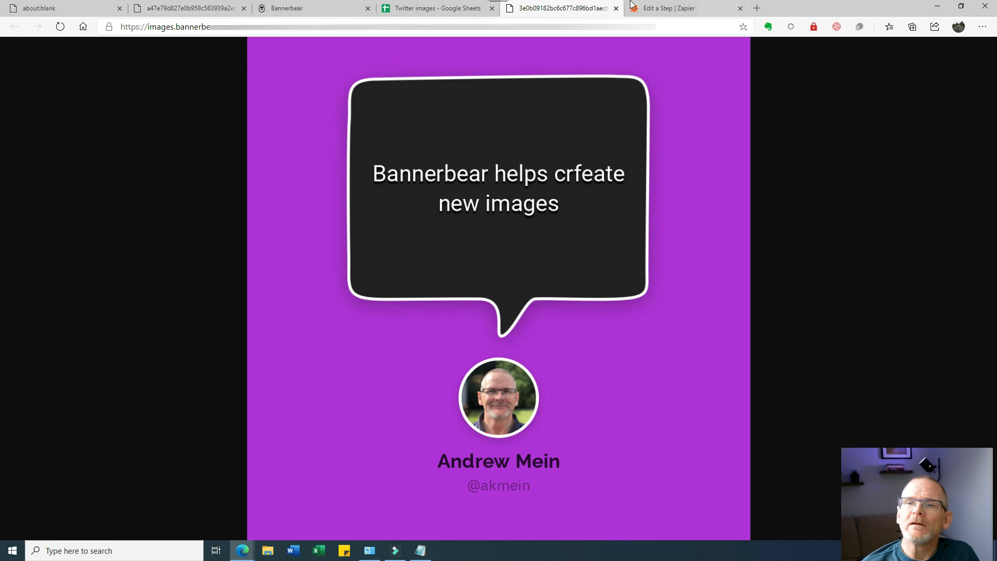
pyautogui.click(616, 8)
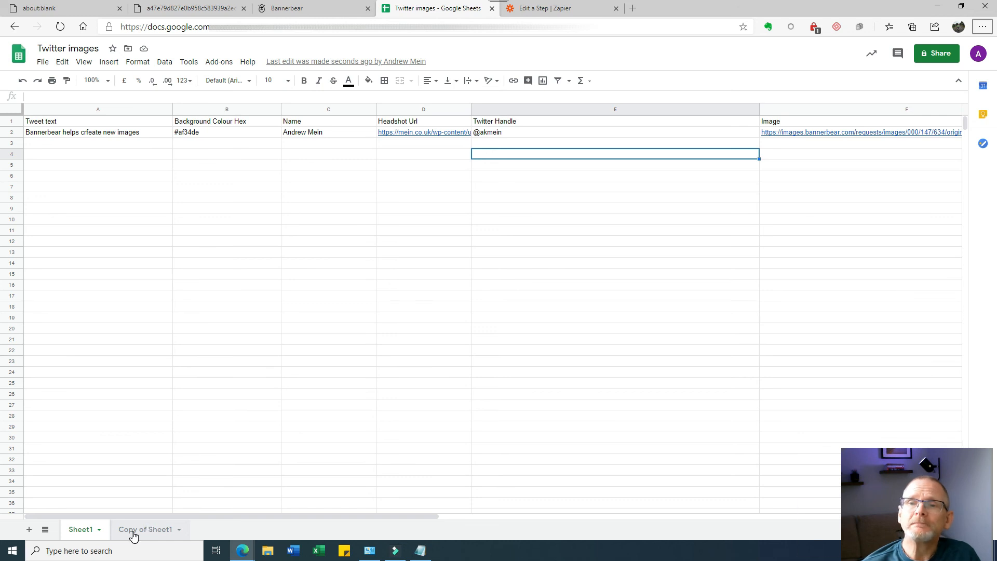
# - Paste three new tweet rows starting at A3 so the zap fills their image URLs
pyautogui.click(38, 144)
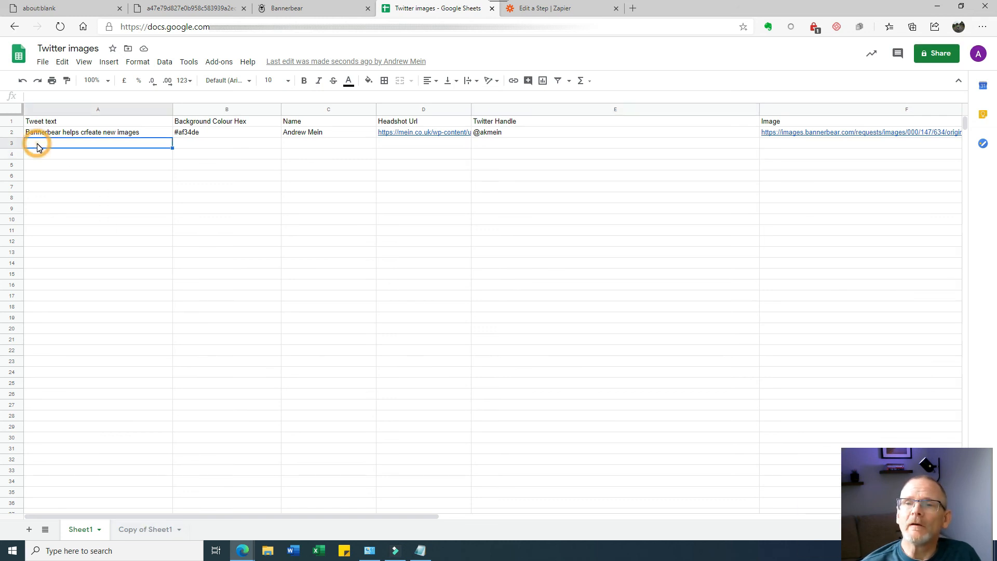
pyautogui.hotkey('ctrl', 'v')
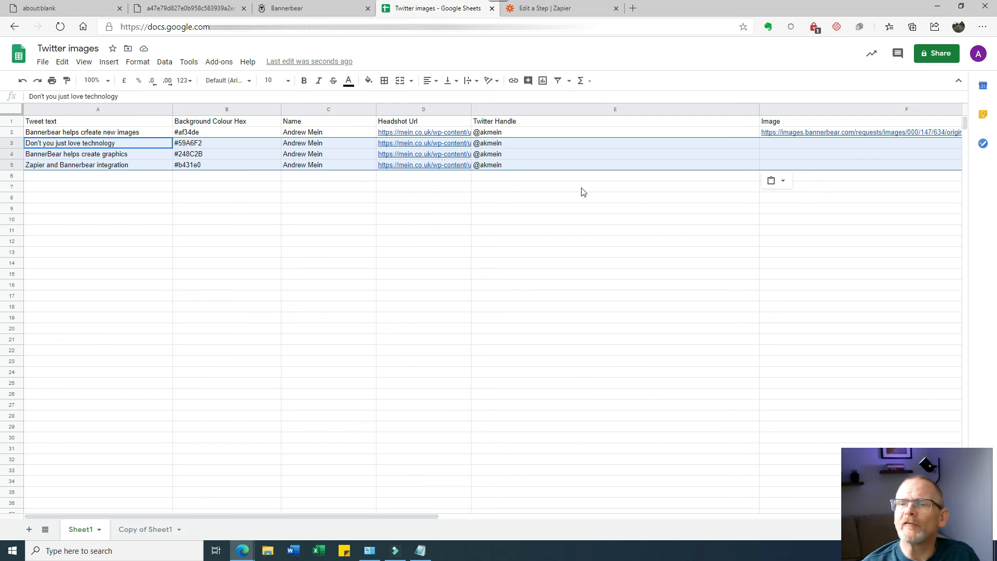
pyautogui.click(570, 179)
pyautogui.doubleClick(569, 178)
pyautogui.click(457, 297)
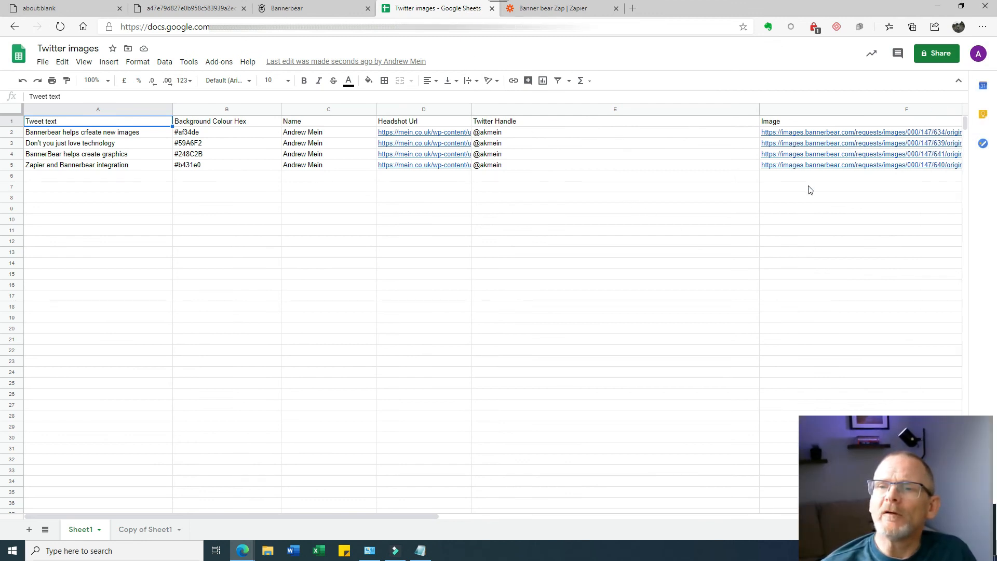
# - Open the Bannerbear images linked in F3, F4 and F5, one after another
pyautogui.moveTo(813, 147)
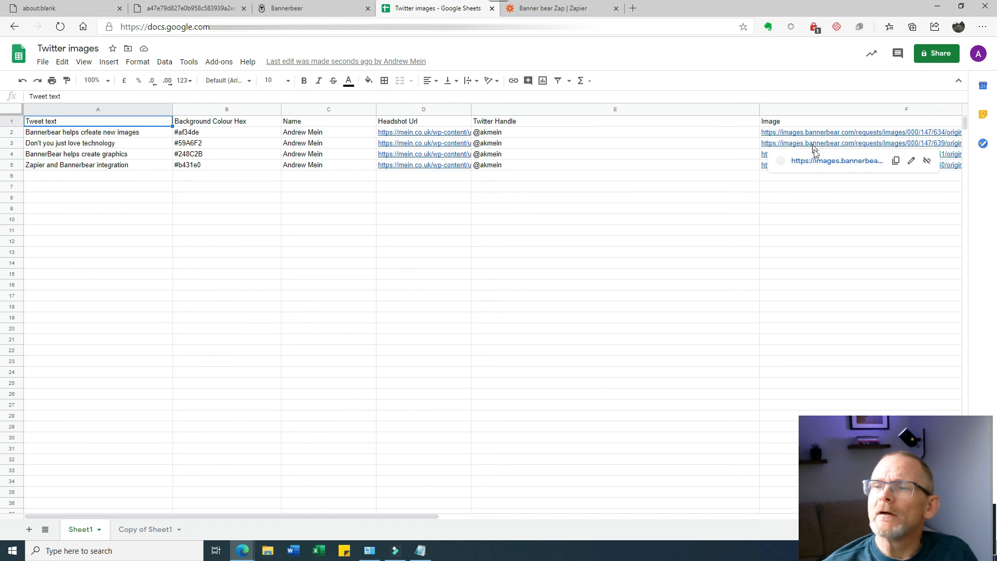
pyautogui.click(820, 161)
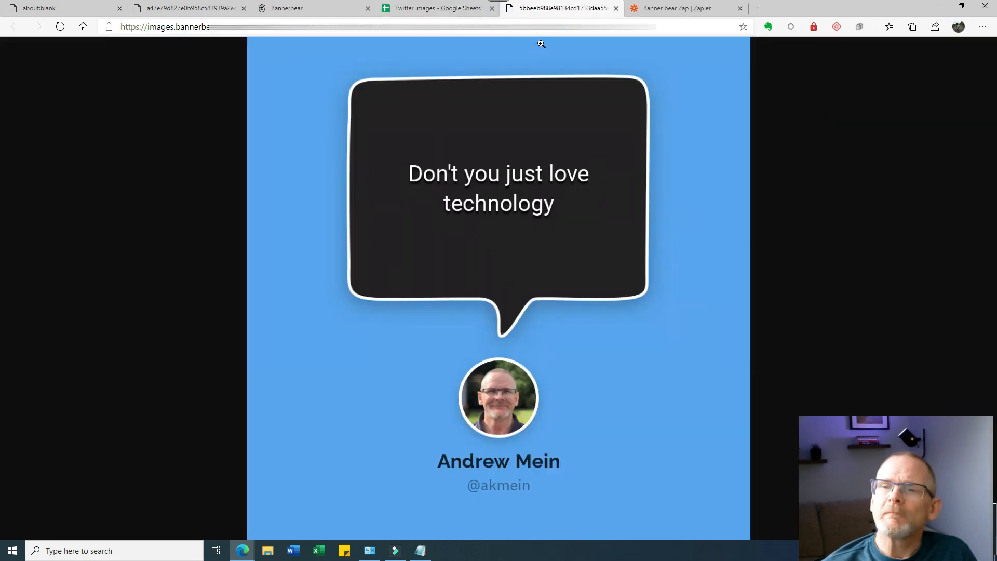
pyautogui.click(615, 8)
pyautogui.moveTo(854, 155)
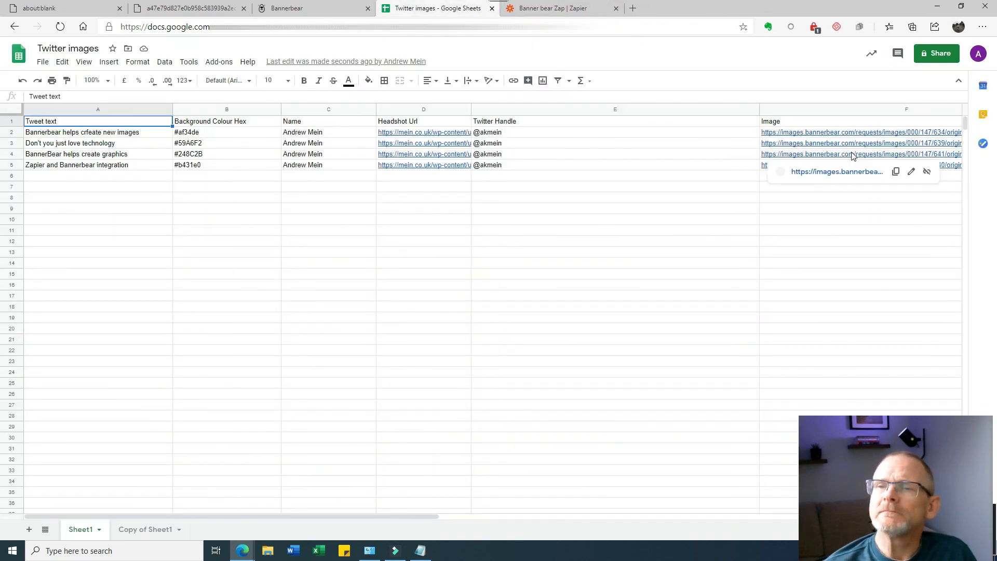
pyautogui.click(856, 171)
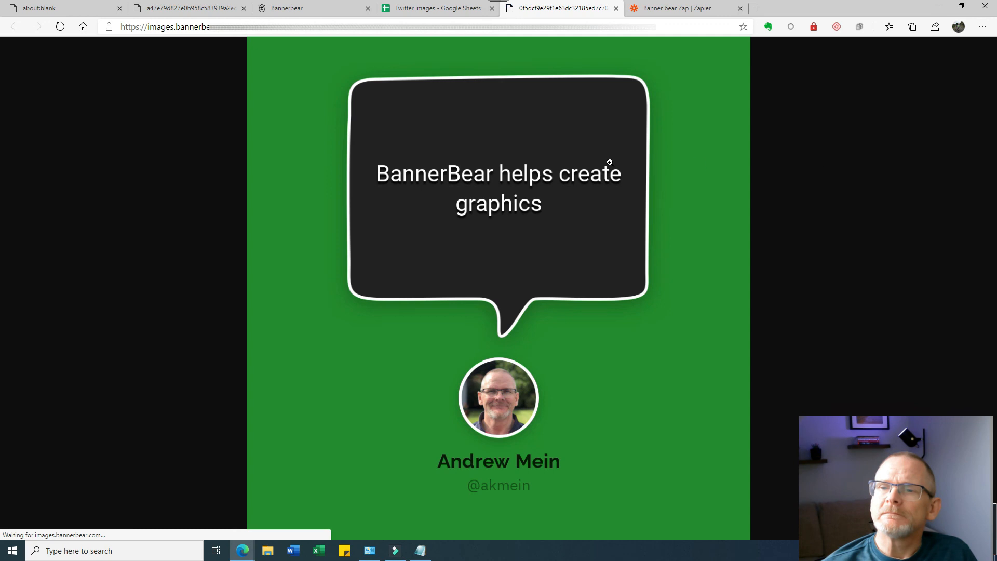
pyautogui.click(431, 9)
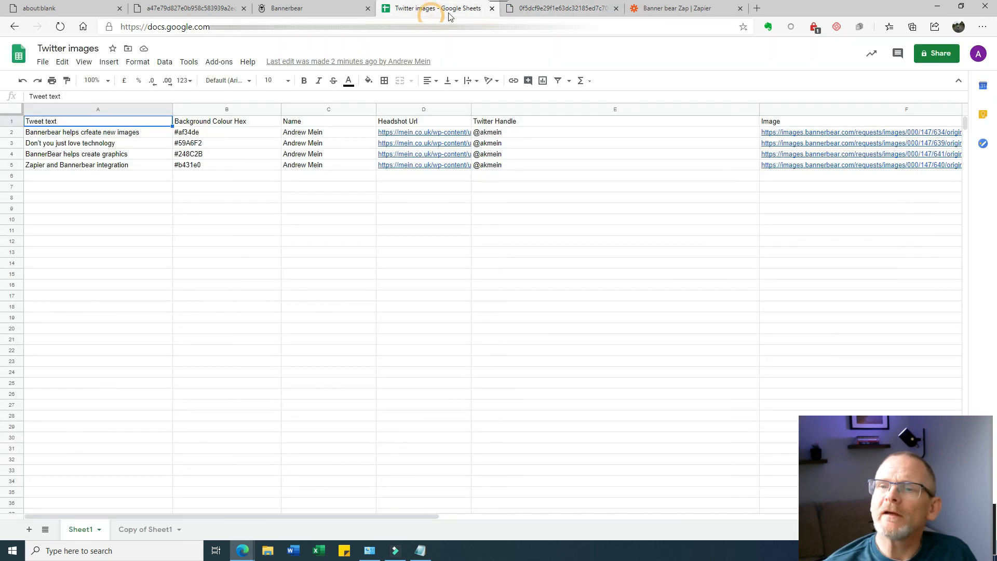
pyautogui.click(814, 166)
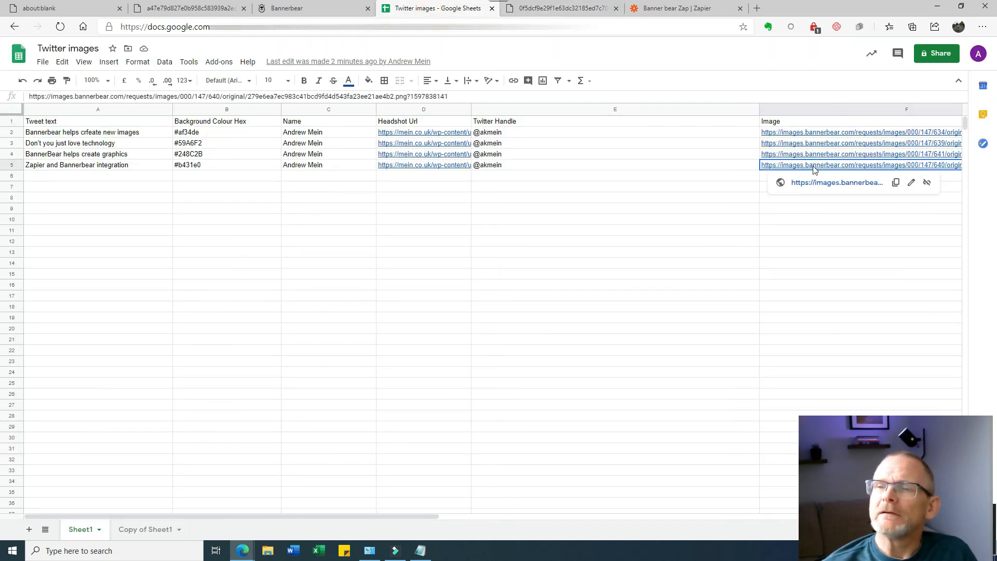
pyautogui.click(822, 183)
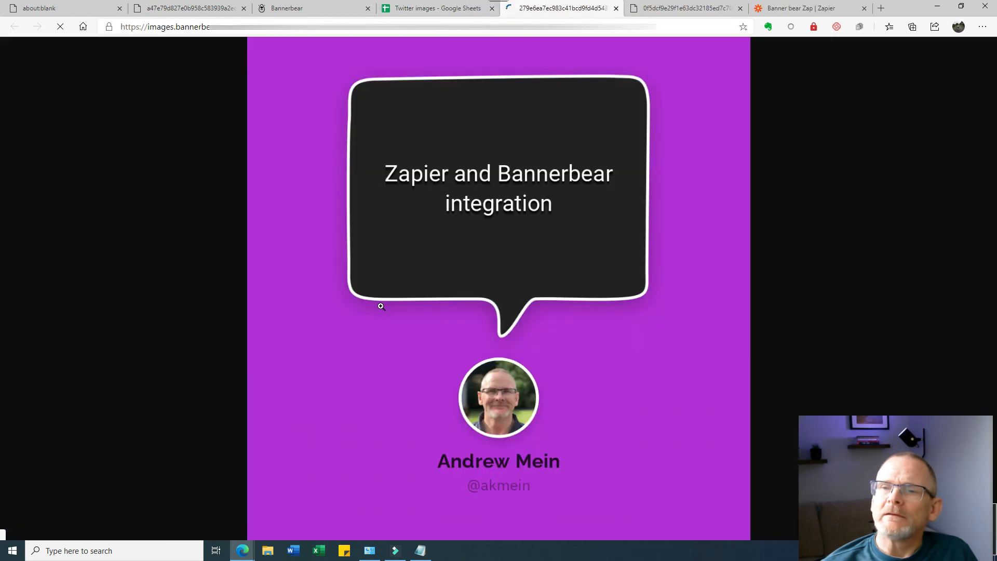